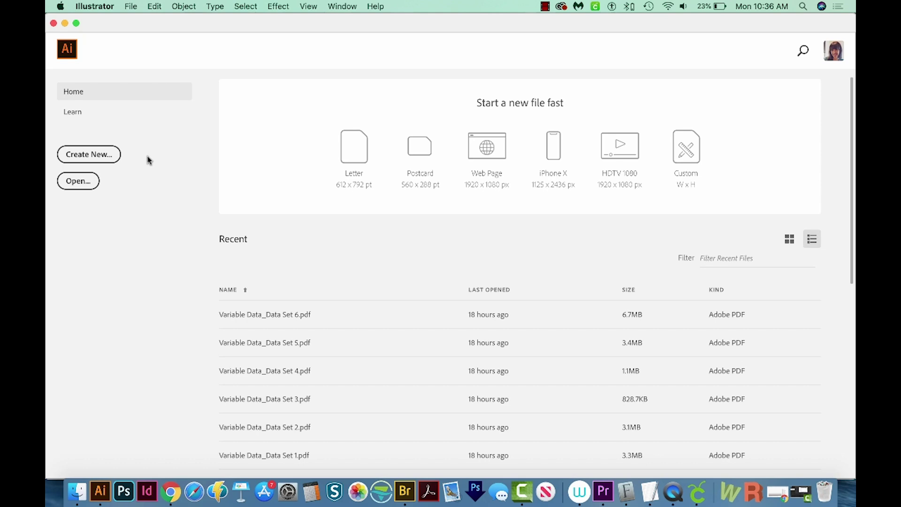
- Create a new Web document sized 1200 by 470 pixels
{"action": "left_click", "coordinate": [85, 155]}
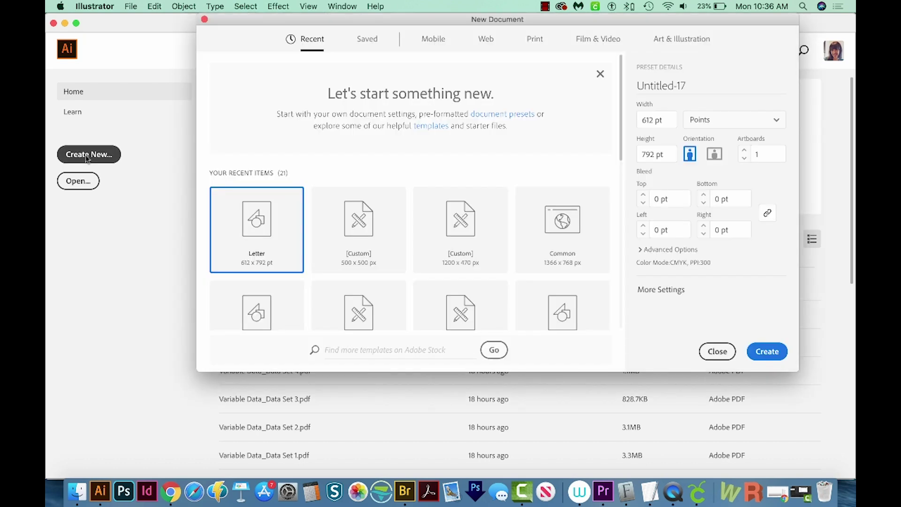
{"action": "left_click", "coordinate": [486, 39]}
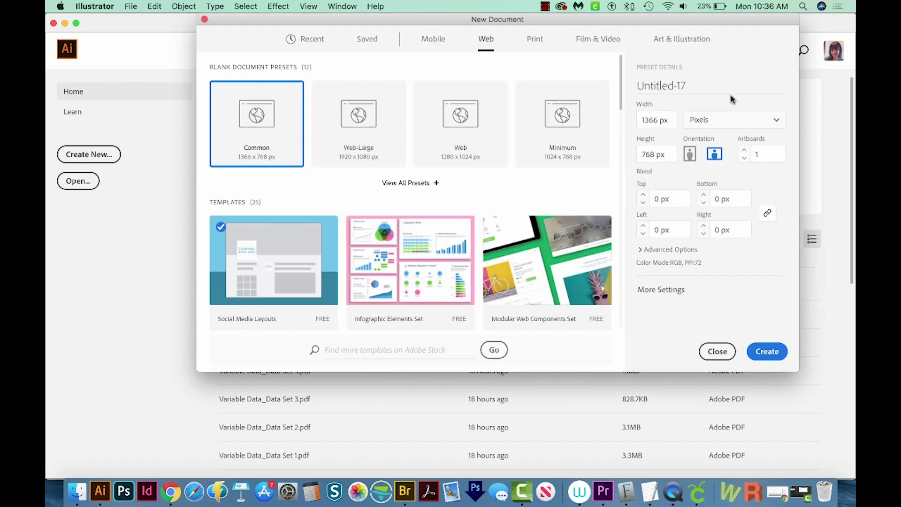
{"action": "double_click", "coordinate": [667, 119]}
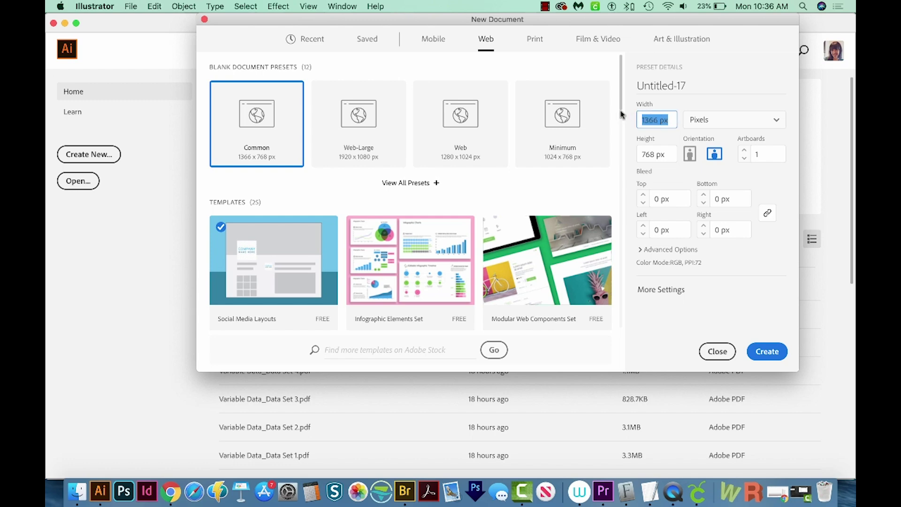
{"action": "type", "text": "1200"}
{"action": "key", "text": "Tab"}
{"action": "type", "text": "470"}
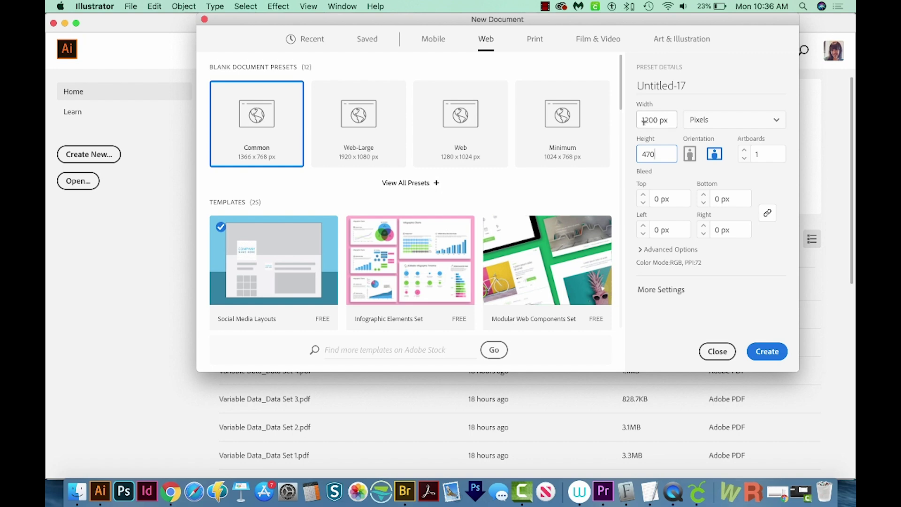
{"action": "left_click", "coordinate": [767, 351]}
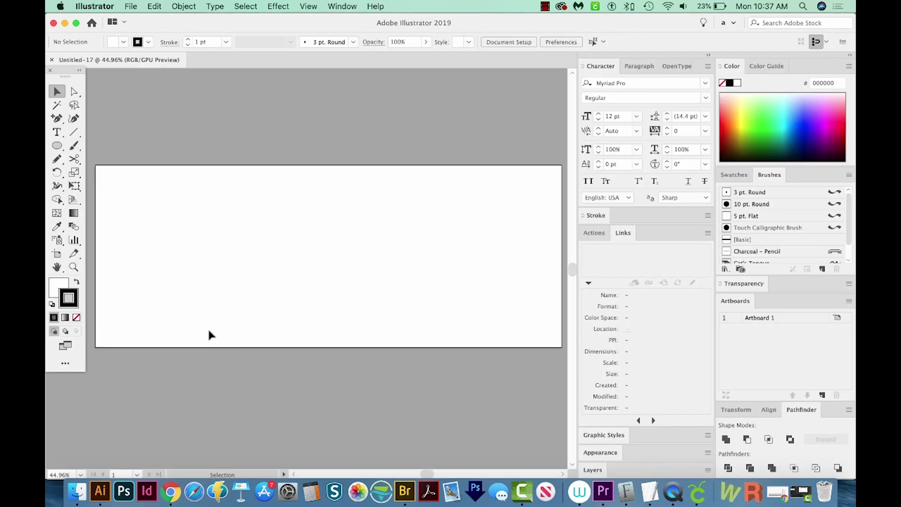
- Place BG01.png from the Backgrounds folder and stretch it across the whole artboard
{"action": "left_click", "coordinate": [130, 7]}
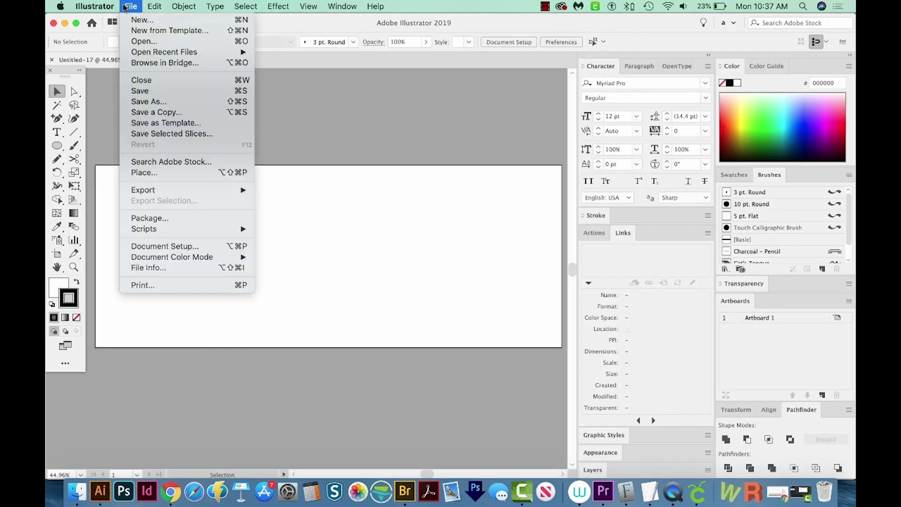
{"action": "left_click", "coordinate": [162, 172]}
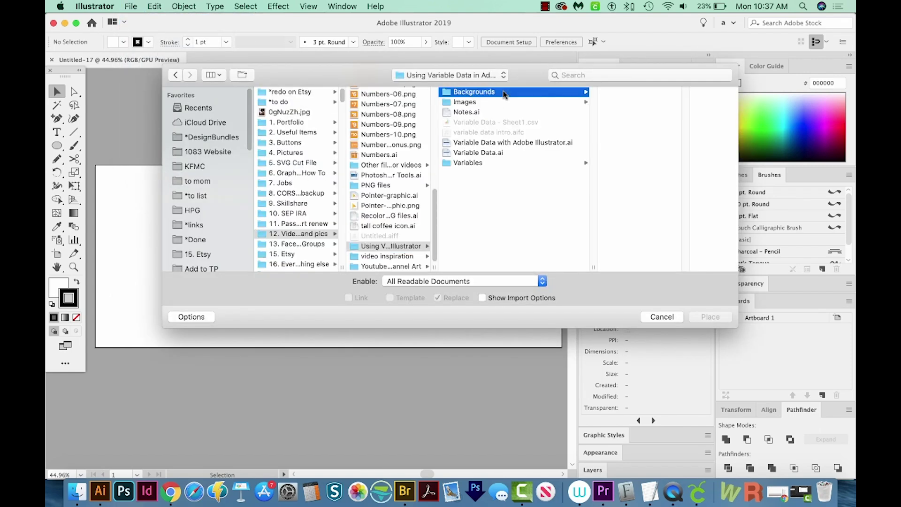
{"action": "left_click", "coordinate": [503, 91]}
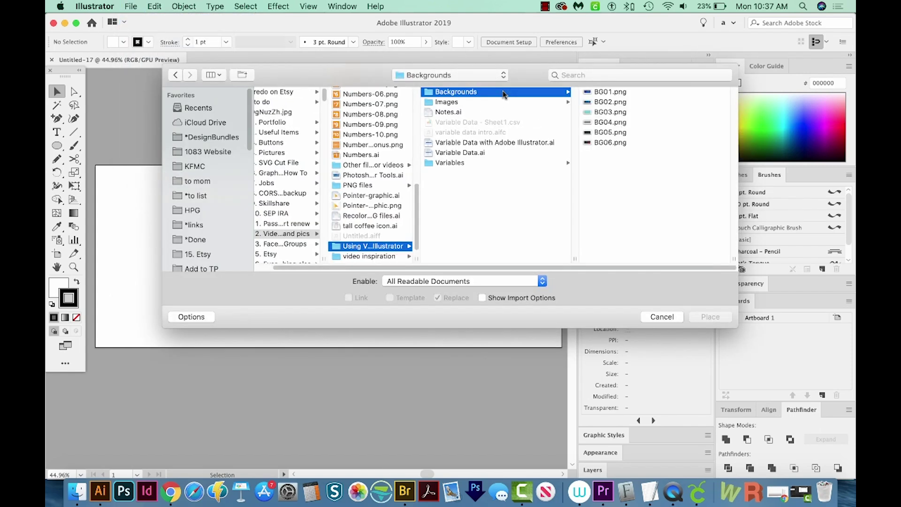
{"action": "left_click", "coordinate": [609, 91]}
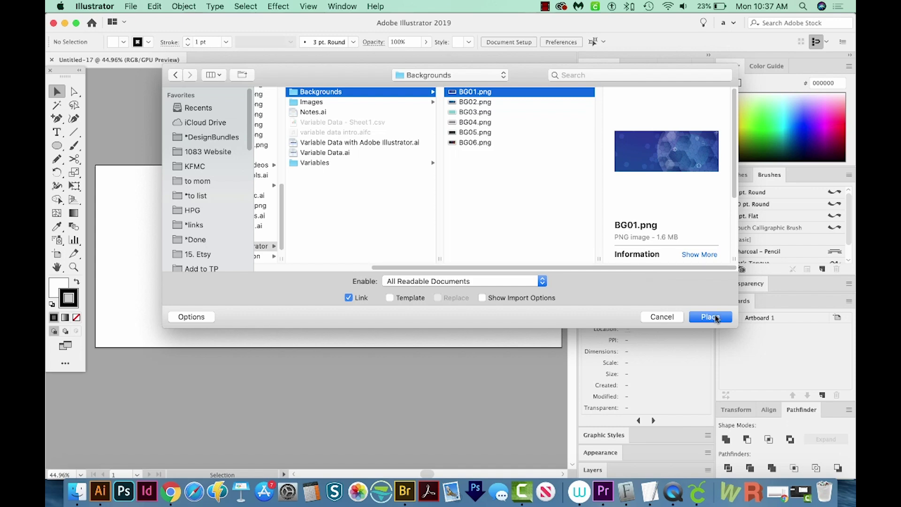
{"action": "left_click", "coordinate": [714, 317]}
{"action": "mouse_move", "coordinate": [96, 166]}
{"action": "left_mouse_down"}
{"action": "mouse_move", "coordinate": [521, 352]}
{"action": "mouse_move", "coordinate": [562, 347]}
{"action": "left_mouse_up"}
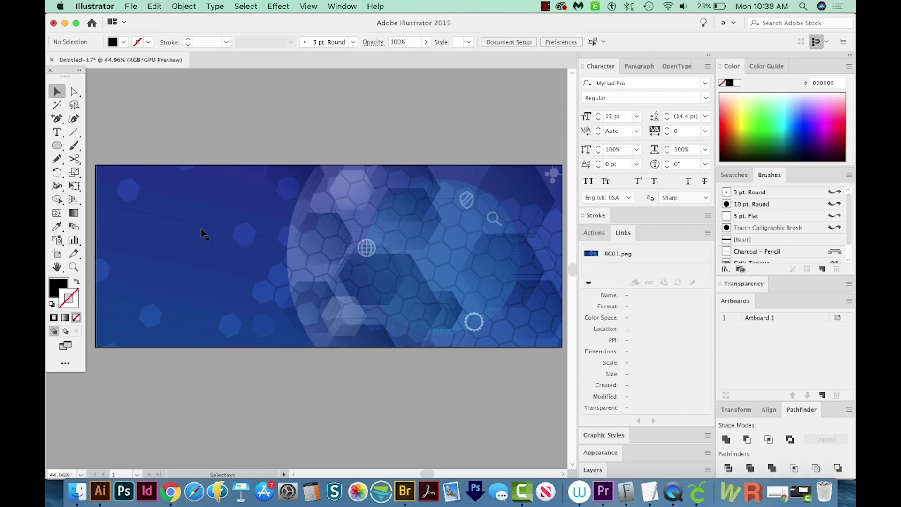
- Add a 'Networking' text object, enlarge it and move it toward the upper left
{"action": "key", "text": "t"}
{"action": "left_click", "coordinate": [147, 228]}
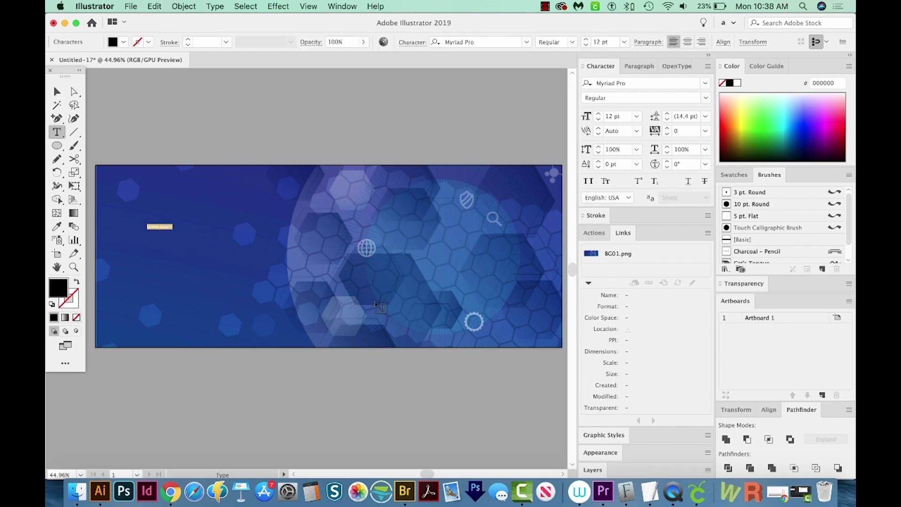
{"action": "type", "text": "Networking"}
{"action": "left_click", "coordinate": [56, 91]}
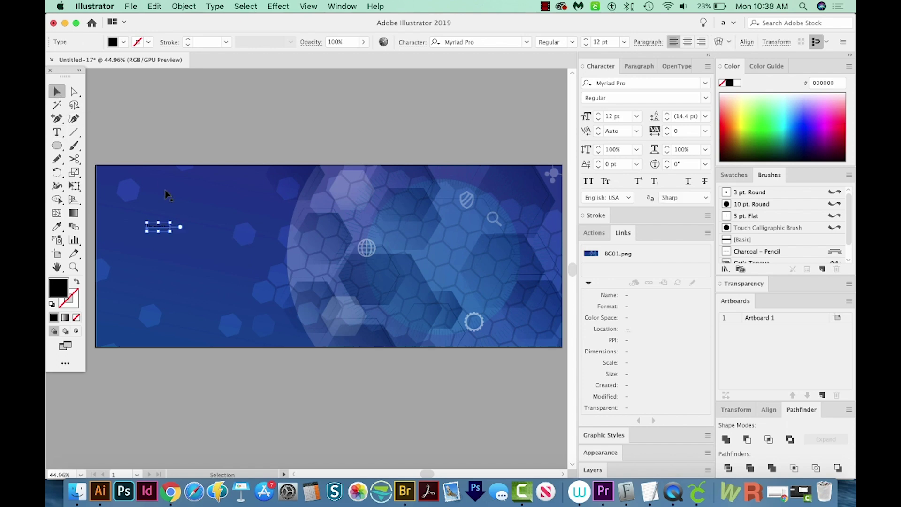
{"action": "left_click_drag", "start_coordinate": [174, 232], "coordinate": [285, 305]}
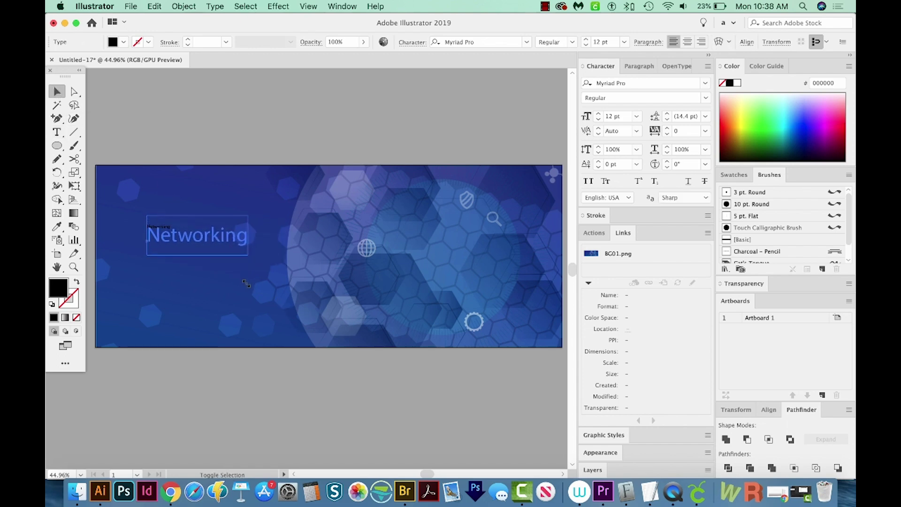
{"action": "left_click_drag", "start_coordinate": [286, 306], "coordinate": [238, 238]}
{"action": "left_click_drag", "start_coordinate": [184, 232], "coordinate": [164, 218]}
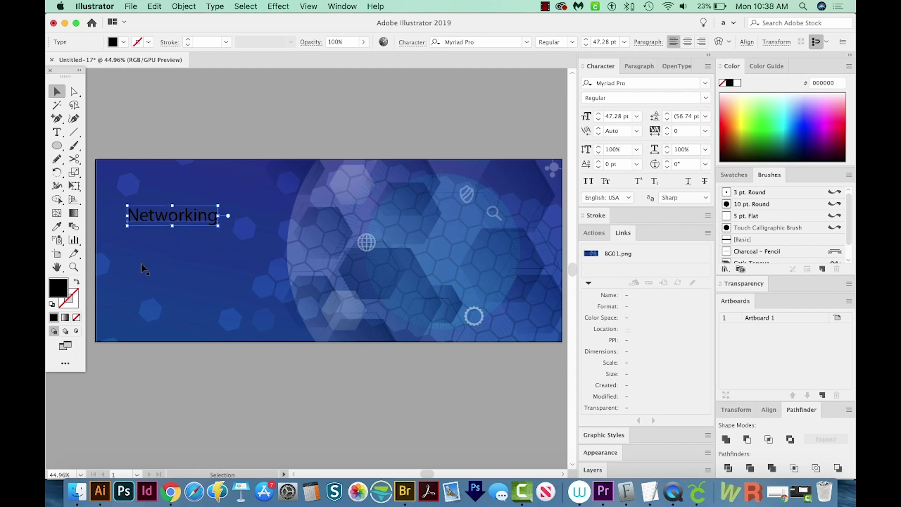
- Make the headline white and set its font to Oswald Bold
{"action": "left_click", "coordinate": [68, 299]}
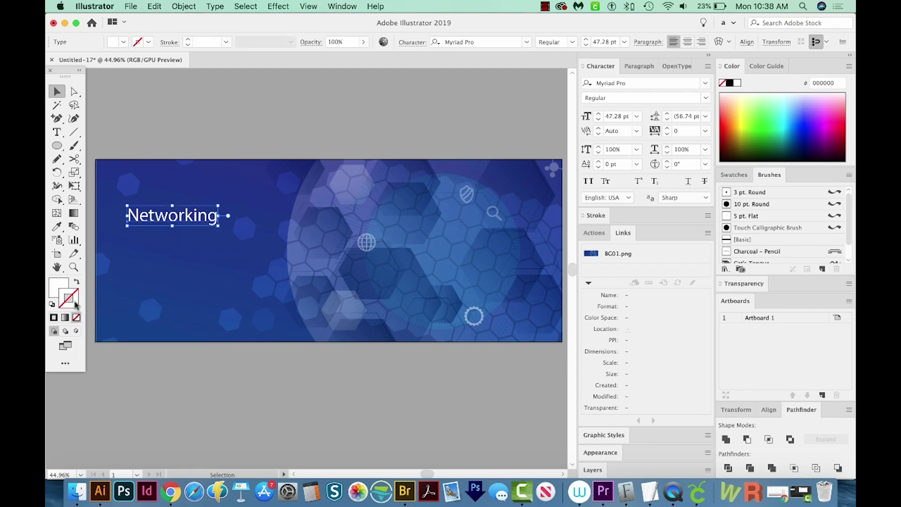
{"action": "left_click", "coordinate": [501, 43]}
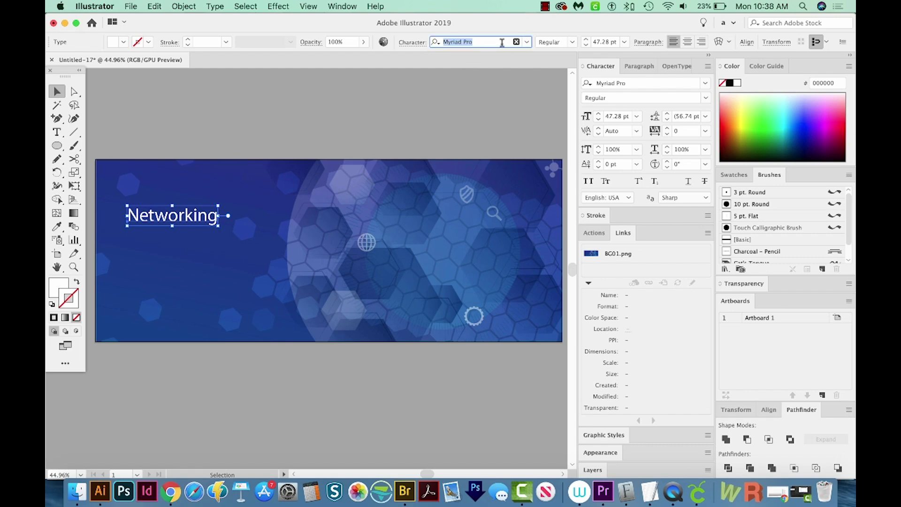
{"action": "type", "text": "Osw"}
{"action": "left_click", "coordinate": [465, 198]}
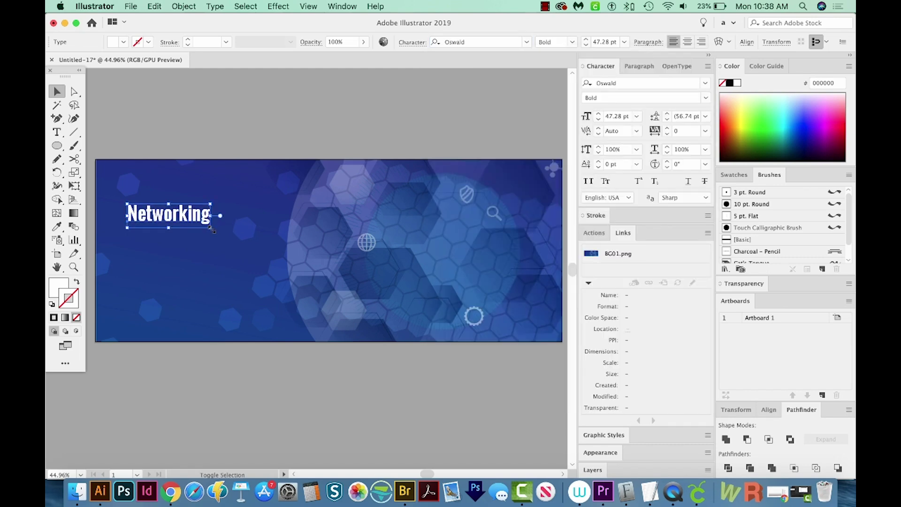
{"action": "key", "text": "Escape"}
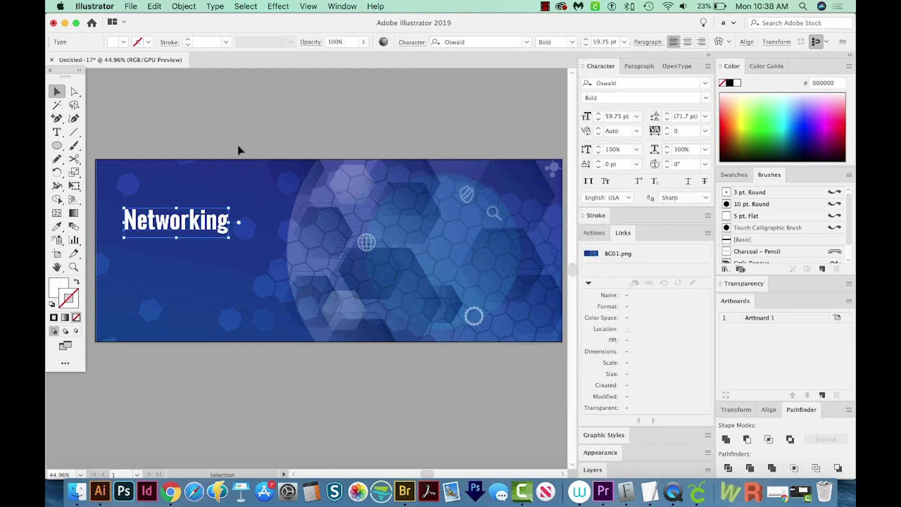
- Draw a thin white rectangle bar under the Networking headline and widen it
{"action": "key", "text": "m"}
{"action": "left_click_drag", "start_coordinate": [123, 239], "coordinate": [231, 242]}
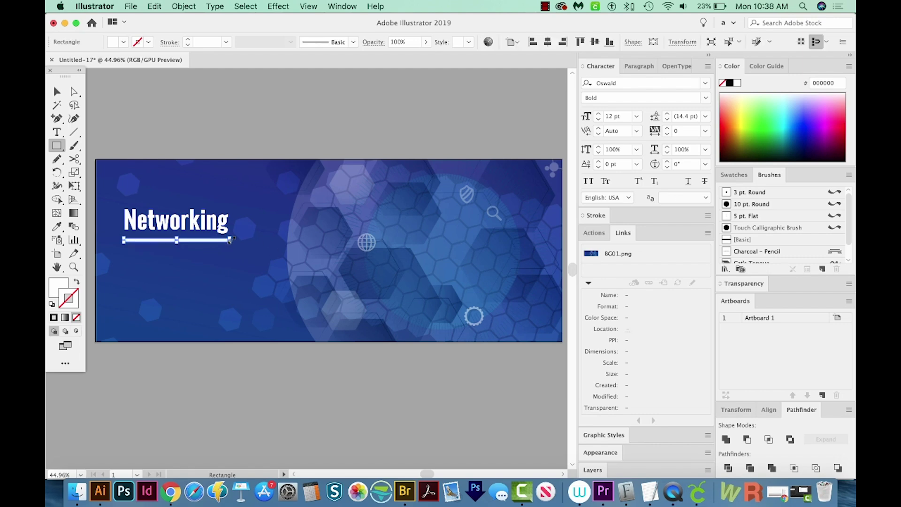
{"action": "left_click_drag", "start_coordinate": [230, 240], "coordinate": [262, 240]}
{"action": "key", "text": "t"}
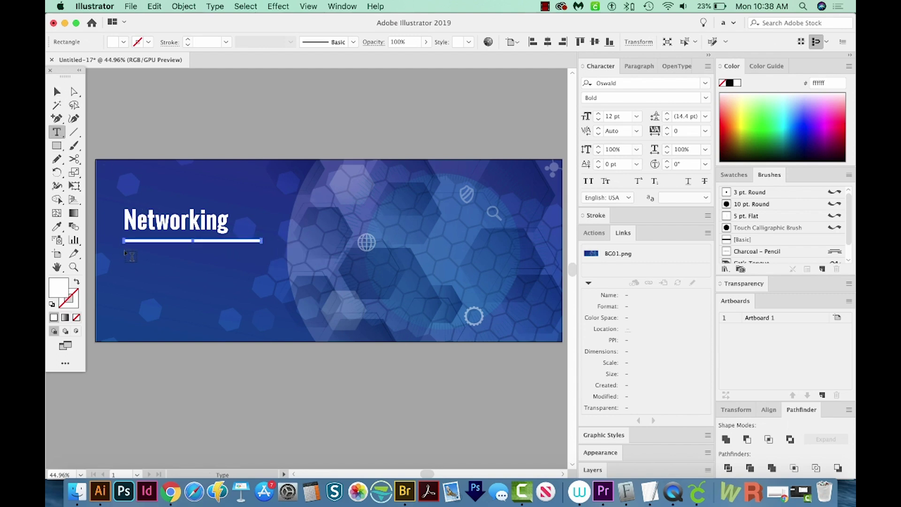
- Create a text frame below the bar set to Montserrat Regular at 15 pt
{"action": "left_click_drag", "start_coordinate": [125, 250], "coordinate": [271, 309]}
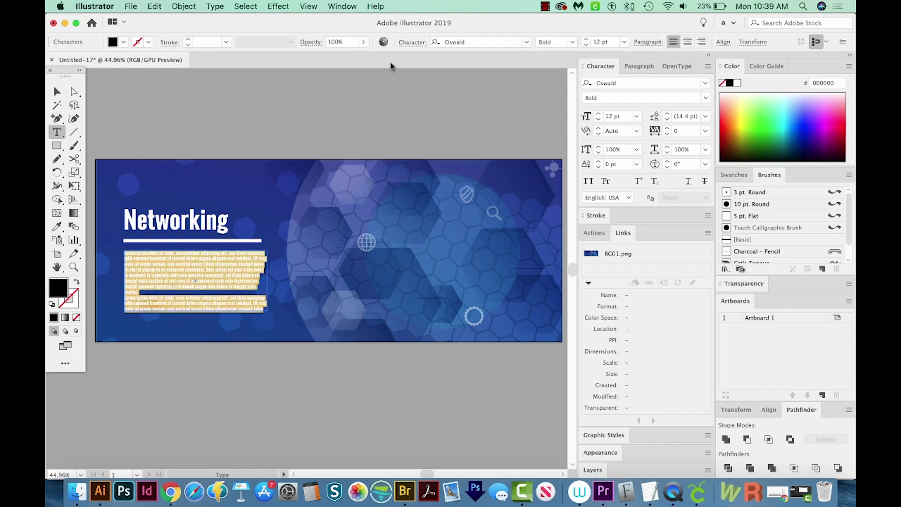
{"action": "left_click", "coordinate": [473, 41]}
{"action": "type", "text": "montserra"}
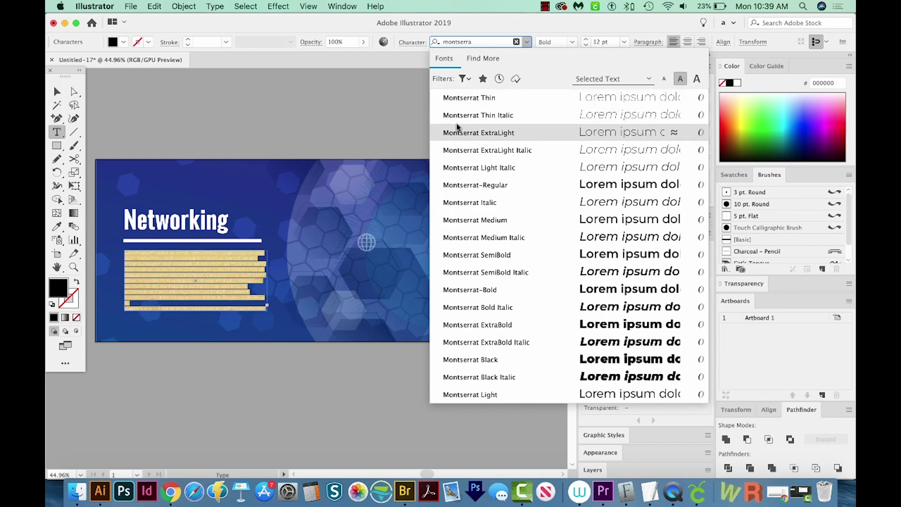
{"action": "left_click", "coordinate": [464, 185]}
{"action": "left_click", "coordinate": [599, 41]}
{"action": "type", "text": "15"}
{"action": "key", "text": "Return"}
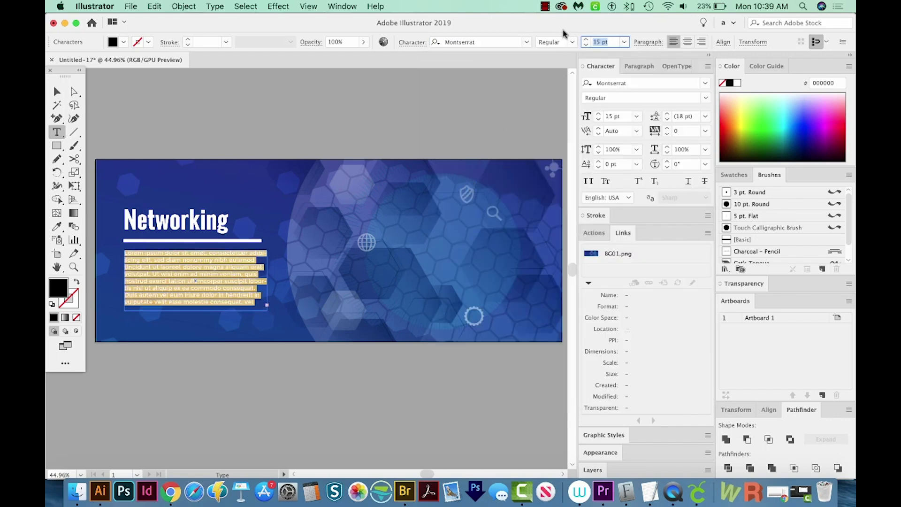
- Paste the networking paragraph, turn off Hyphenate and narrow the frame so it reflows
{"action": "key", "text": "Escape"}
{"action": "type", "text": "Networking is a socioeconomic business activity by which businesspeople and entrepreneurs meet to form business relationships and to recognize, create, or act upon business opportunities."}
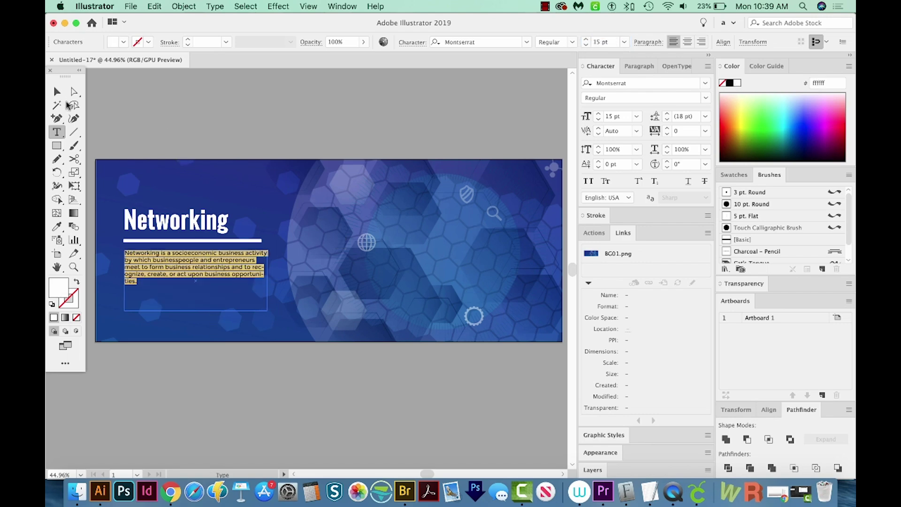
{"action": "key", "text": "Escape"}
{"action": "left_click", "coordinate": [639, 66]}
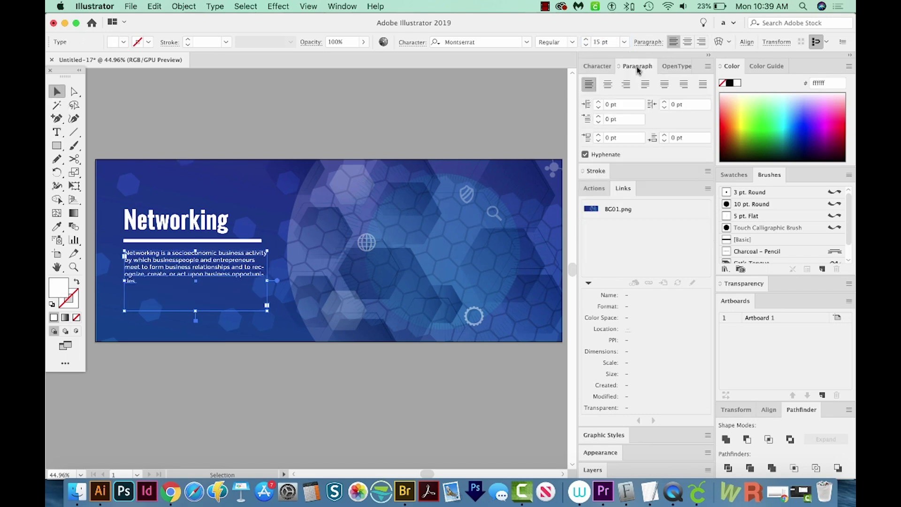
{"action": "left_click", "coordinate": [586, 155]}
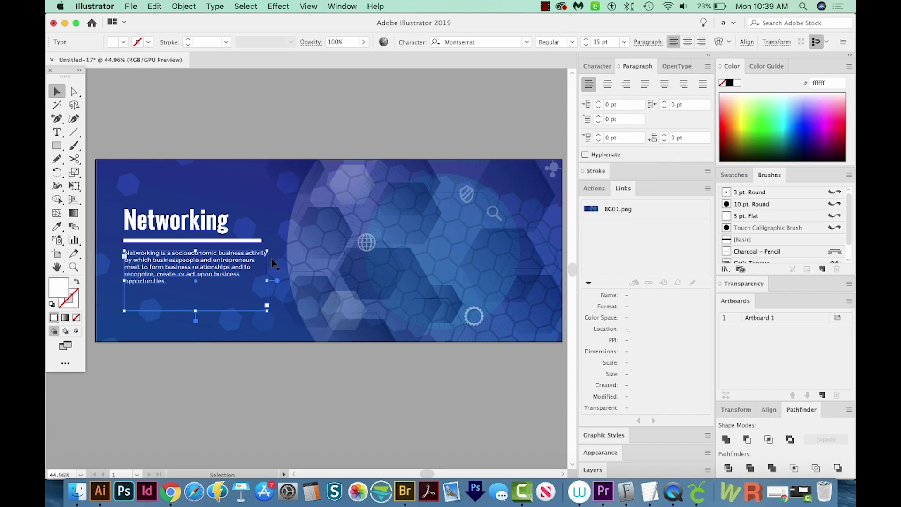
{"action": "left_click_drag", "start_coordinate": [268, 281], "coordinate": [257, 281]}
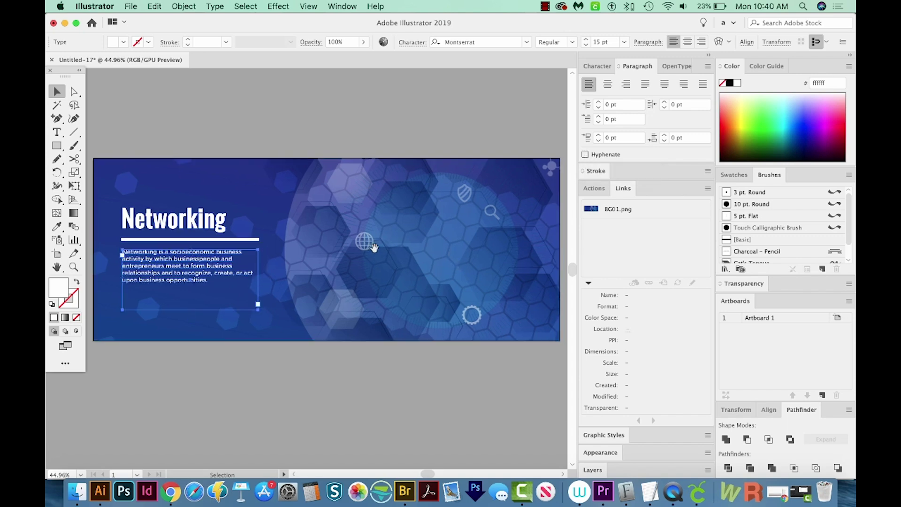
{"action": "scroll", "coordinate": [373, 246], "scroll_direction": "down", "scroll_amount": 1}
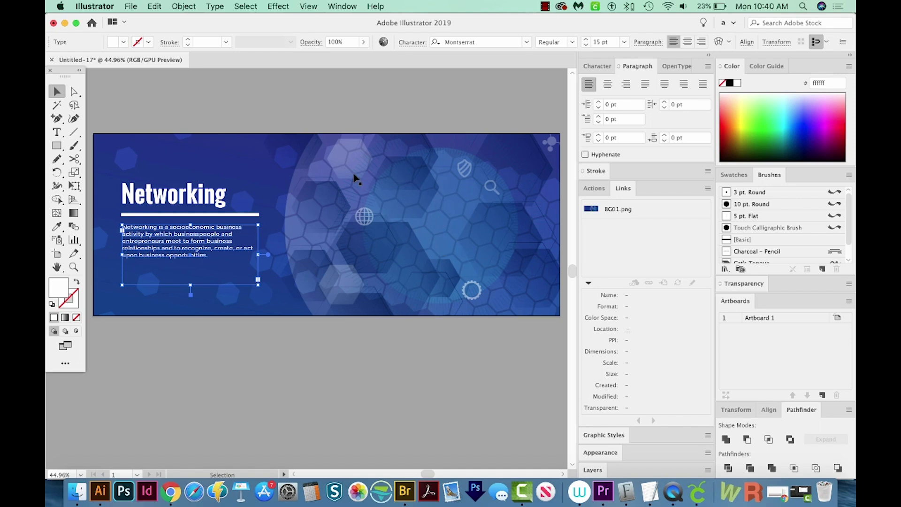
- Place the image 1-01.png from the project's Images folder
{"action": "left_click", "coordinate": [131, 6]}
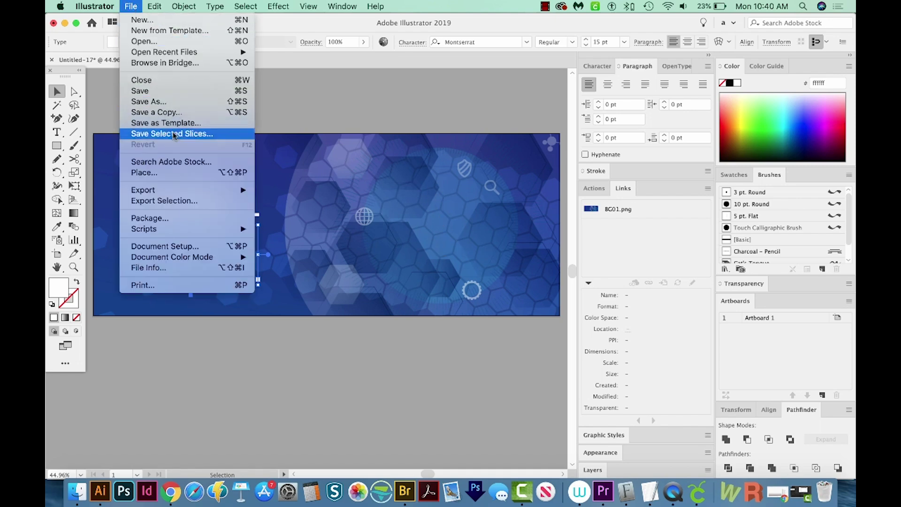
{"action": "left_click", "coordinate": [144, 172]}
{"action": "left_click", "coordinate": [469, 73]}
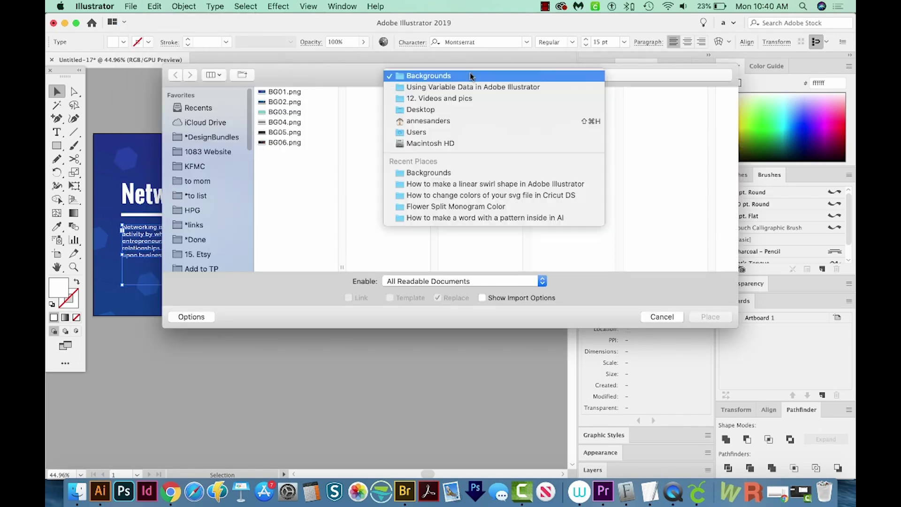
{"action": "left_click", "coordinate": [473, 87]}
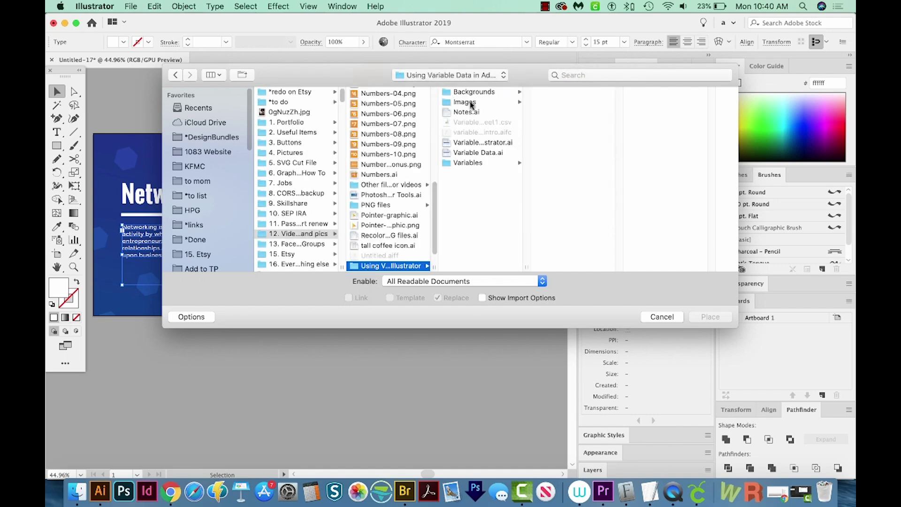
{"action": "left_click", "coordinate": [465, 102]}
{"action": "left_click", "coordinate": [572, 92]}
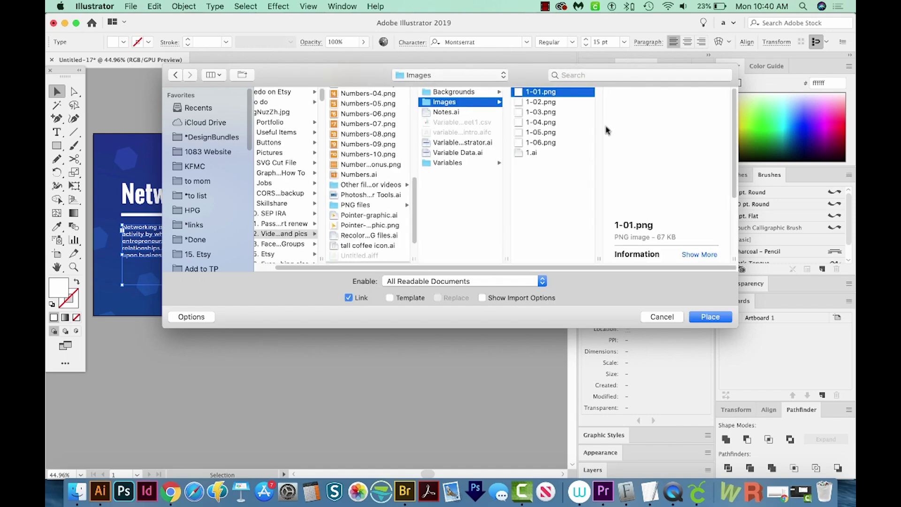
{"action": "key", "text": "space"}
{"action": "key", "text": "space"}
{"action": "left_click", "coordinate": [709, 317]}
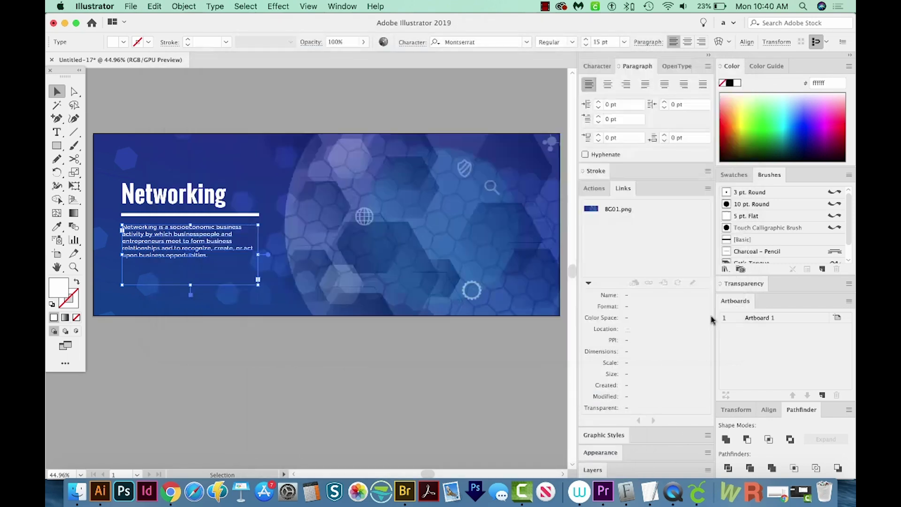
- Position the people icon right of the banner centre, nudging it up and right
{"action": "left_click_drag", "start_coordinate": [367, 165], "coordinate": [496, 290]}
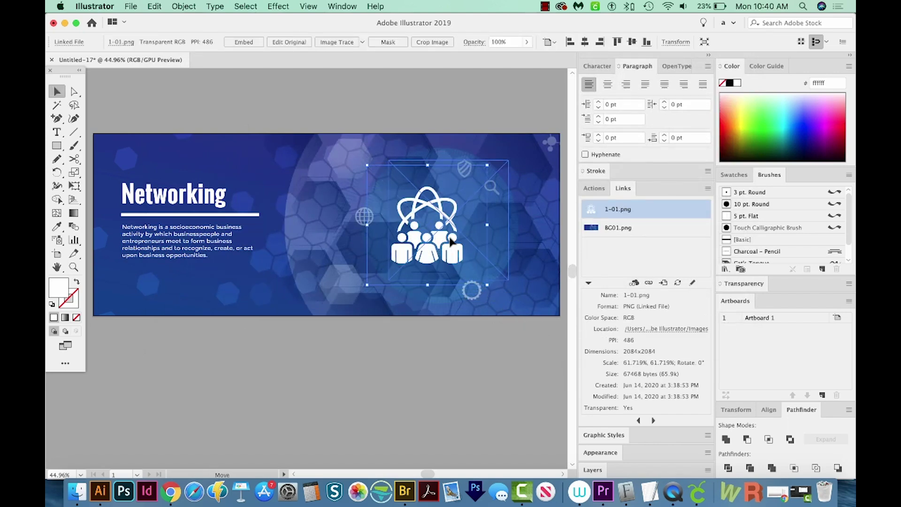
{"action": "left_click_drag", "start_coordinate": [432, 242], "coordinate": [451, 240]}
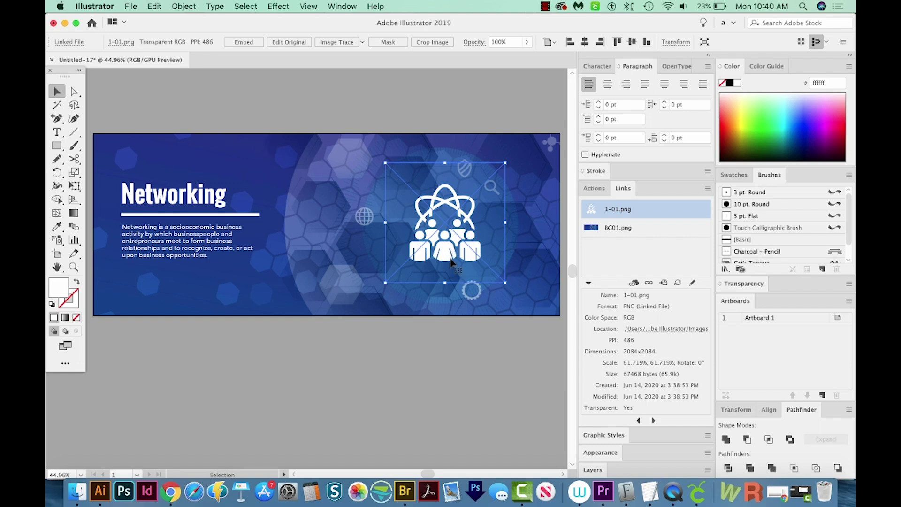
{"action": "left_click_drag", "start_coordinate": [451, 262], "coordinate": [454, 257]}
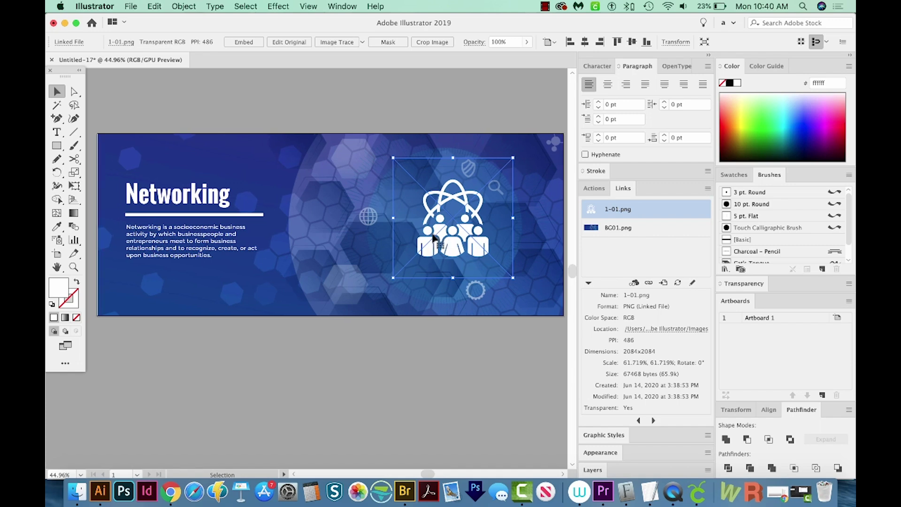
{"action": "left_click", "coordinate": [302, 260]}
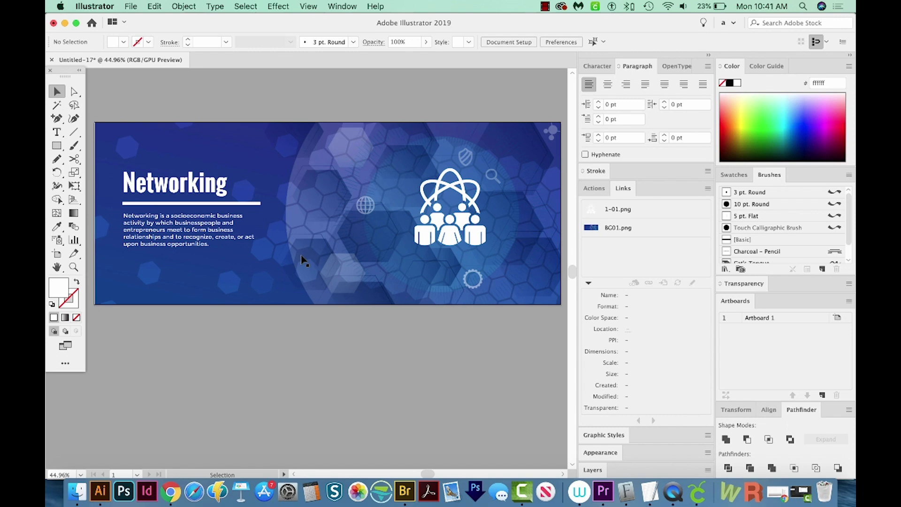
- Show the Variables panel from the Window menu and move it over the artboard
{"action": "left_click", "coordinate": [342, 7]}
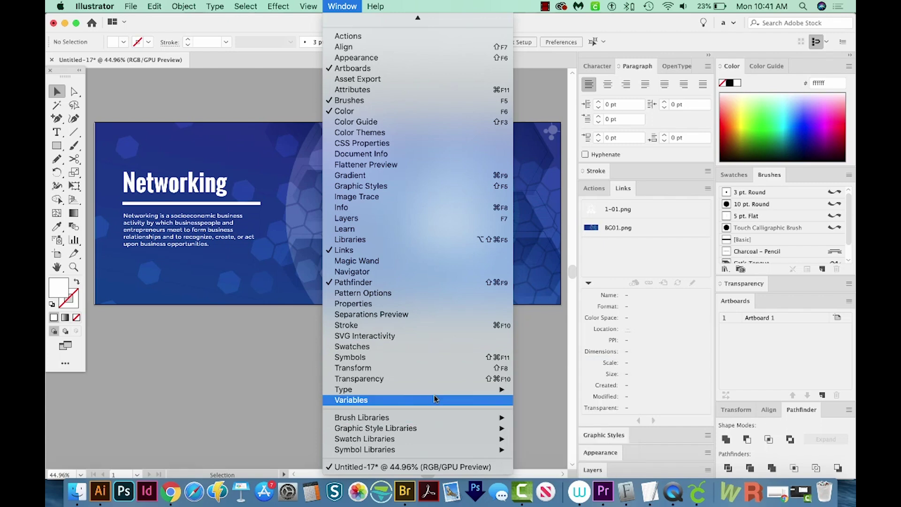
{"action": "left_click", "coordinate": [434, 399]}
{"action": "left_click_drag", "start_coordinate": [461, 211], "coordinate": [485, 189]}
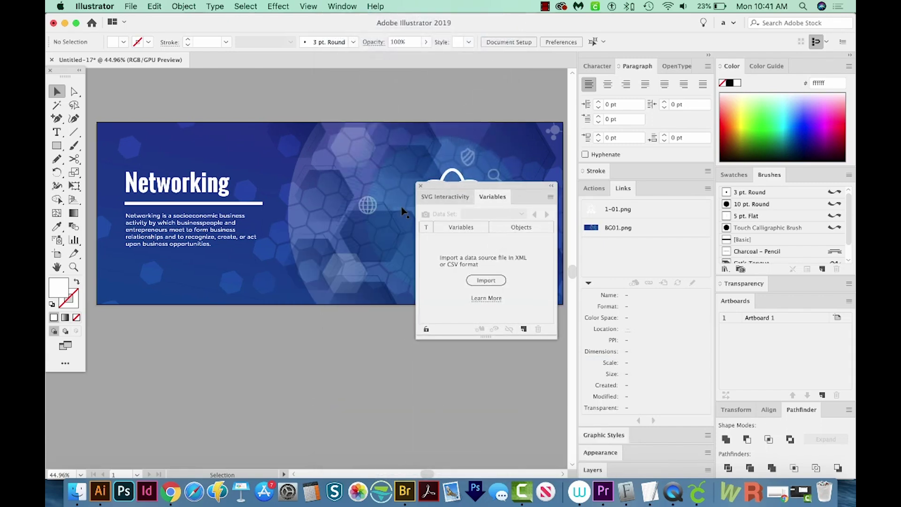
- Make the Networking title and the description paragraph dynamic text variables
{"action": "left_click", "coordinate": [211, 187]}
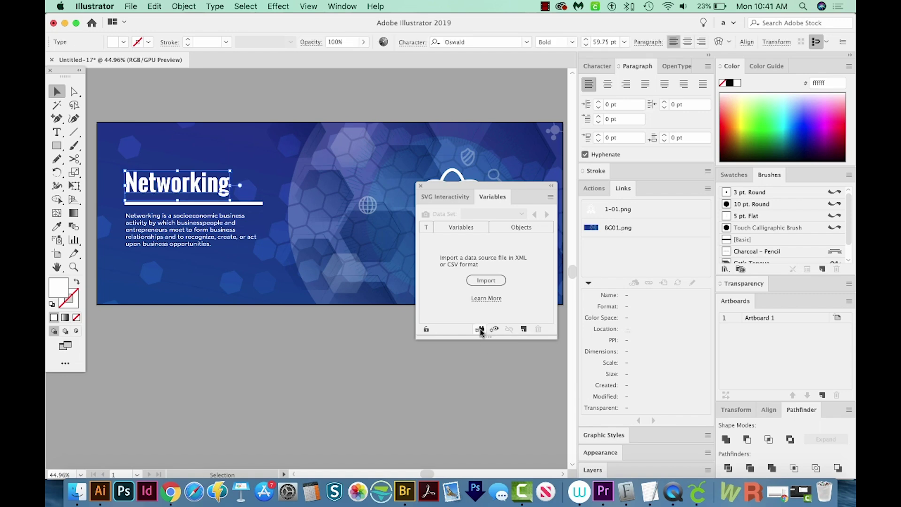
{"action": "left_click", "coordinate": [480, 330]}
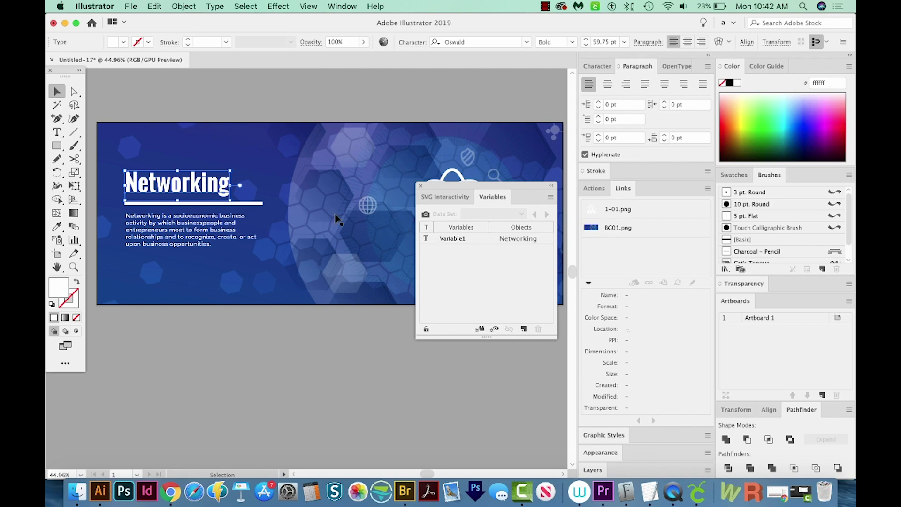
{"action": "left_click", "coordinate": [241, 230]}
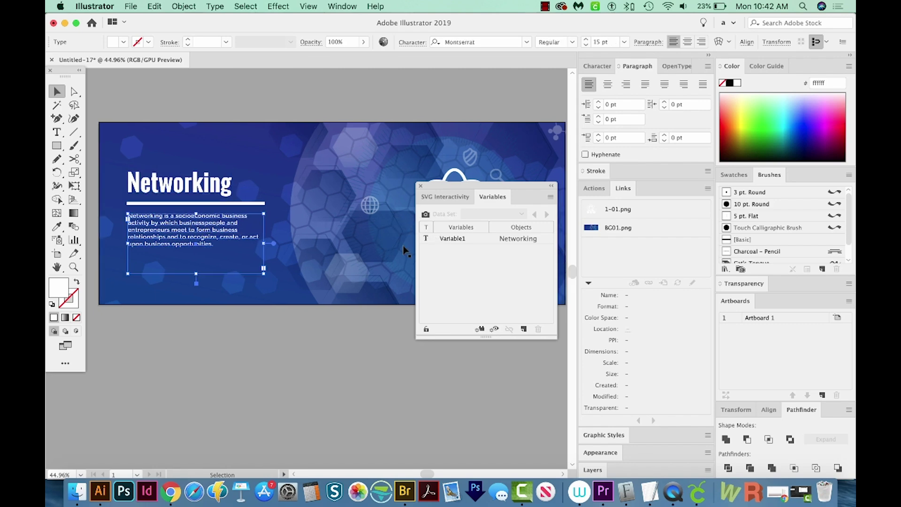
{"action": "left_click", "coordinate": [479, 329]}
- Make the hexagon background image and the people icon dynamic object variables
{"action": "left_click_drag", "start_coordinate": [473, 203], "coordinate": [471, 263]}
{"action": "left_click", "coordinate": [363, 145]}
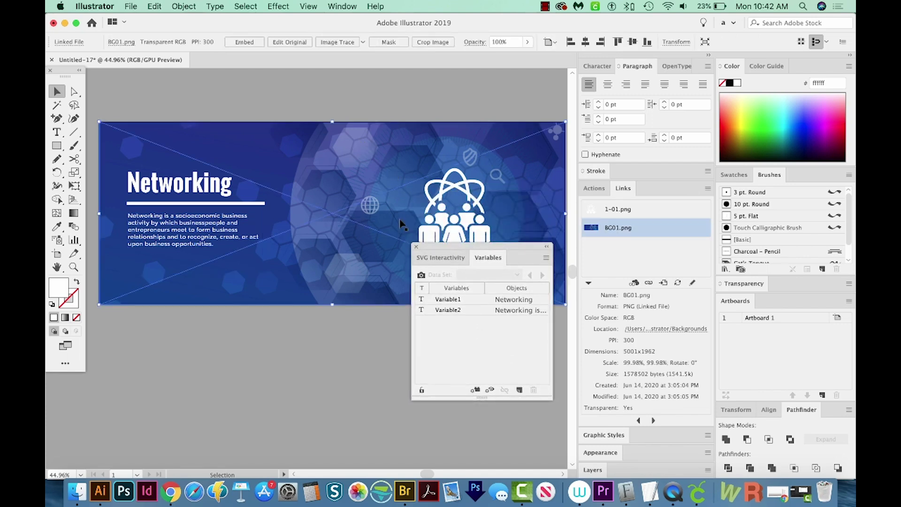
{"action": "left_click", "coordinate": [478, 390]}
{"action": "left_click_drag", "start_coordinate": [485, 251], "coordinate": [498, 272]}
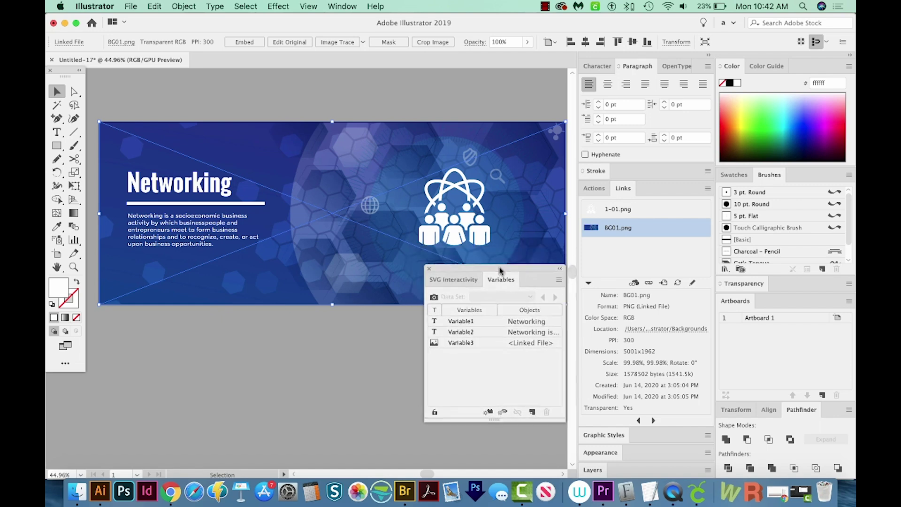
{"action": "left_click", "coordinate": [461, 232]}
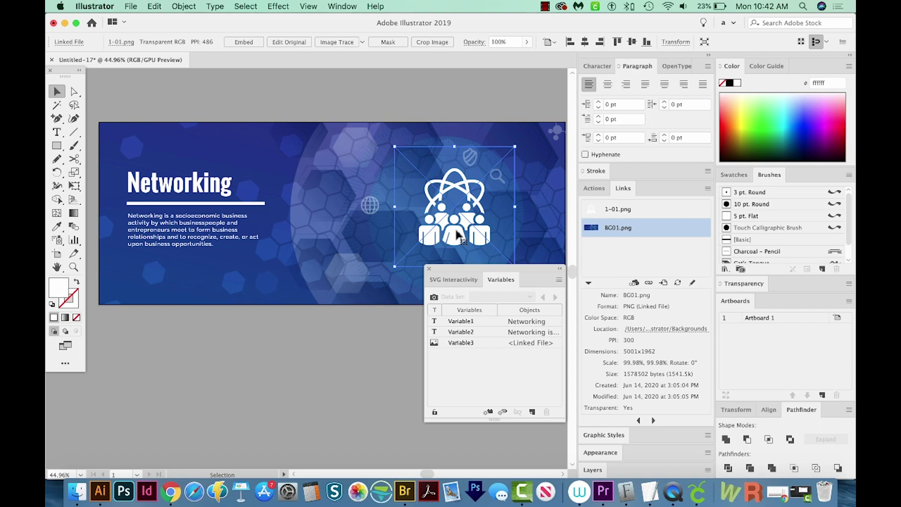
{"action": "left_click", "coordinate": [488, 411]}
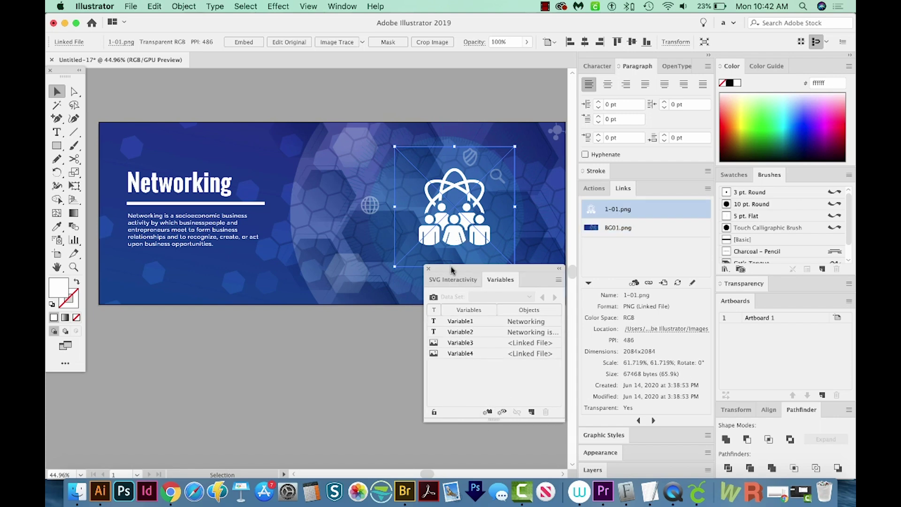
- Begin renaming Variable1, then switch over to the Chrome browser
{"action": "left_click_drag", "start_coordinate": [452, 270], "coordinate": [454, 289]}
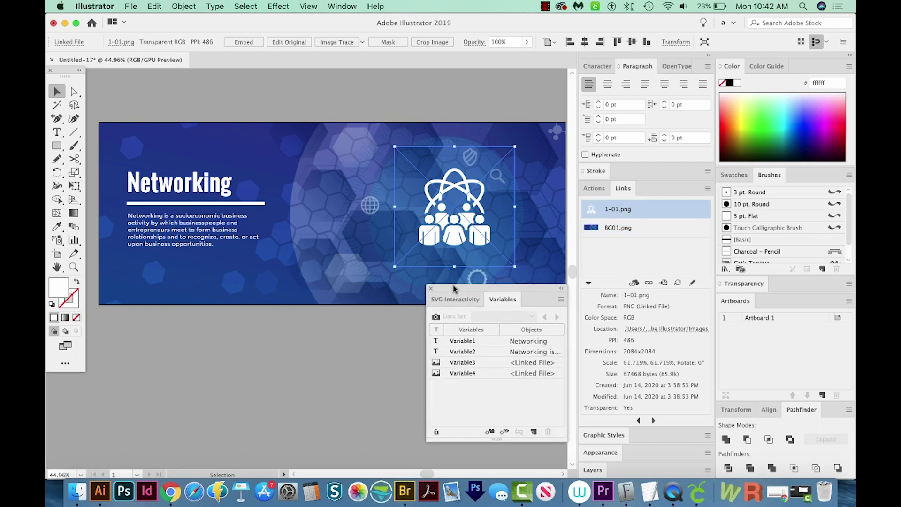
{"action": "double_click", "coordinate": [466, 342]}
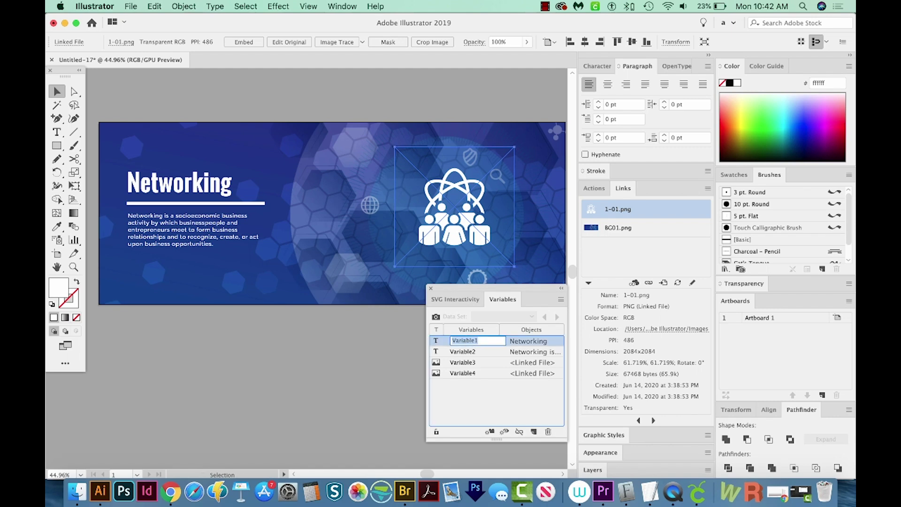
{"action": "key", "text": "super+Tab"}
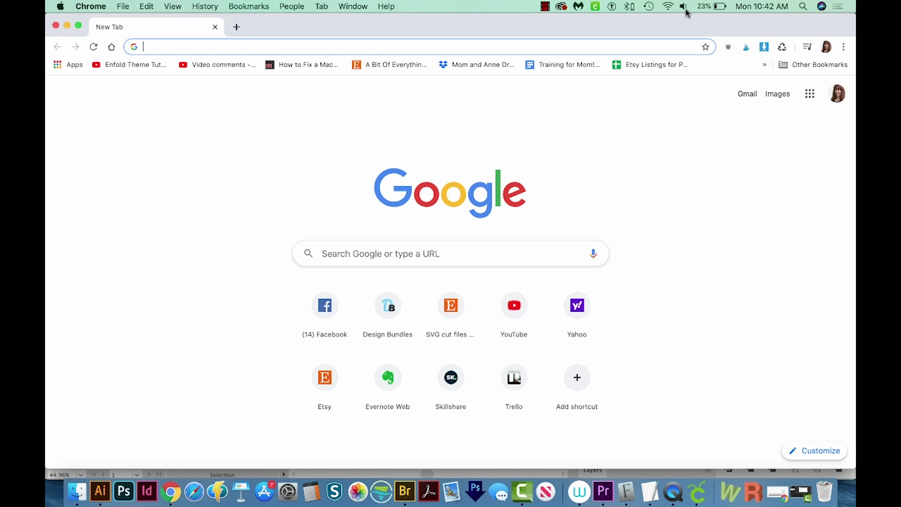
{"action": "type", "text": "doc"}
- Open the Variable Data spreadsheet, enter Variable1 in cell A1 and return to Illustrator
{"action": "key", "text": "Return"}
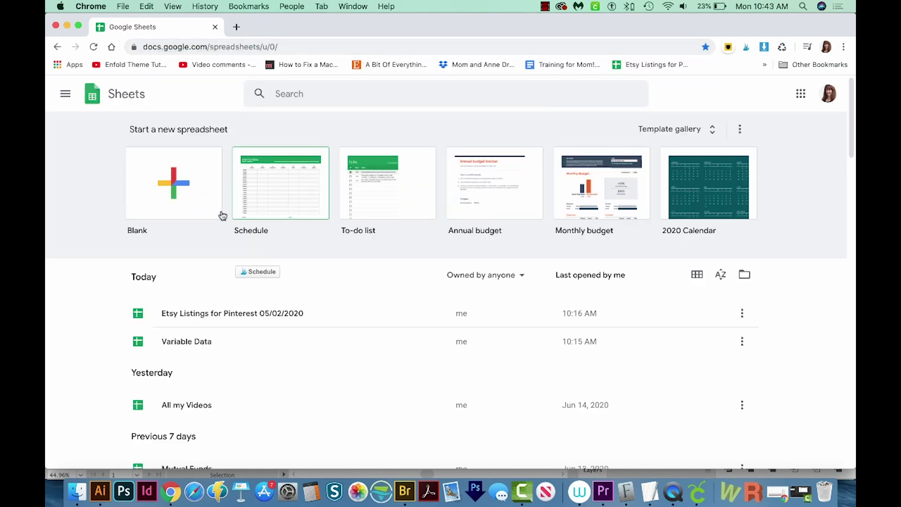
{"action": "left_click", "coordinate": [179, 342]}
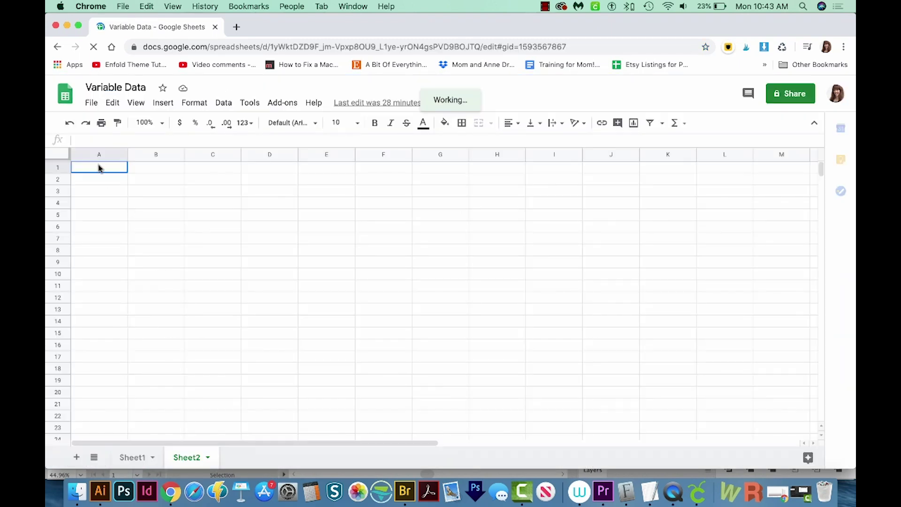
{"action": "double_click", "coordinate": [99, 166]}
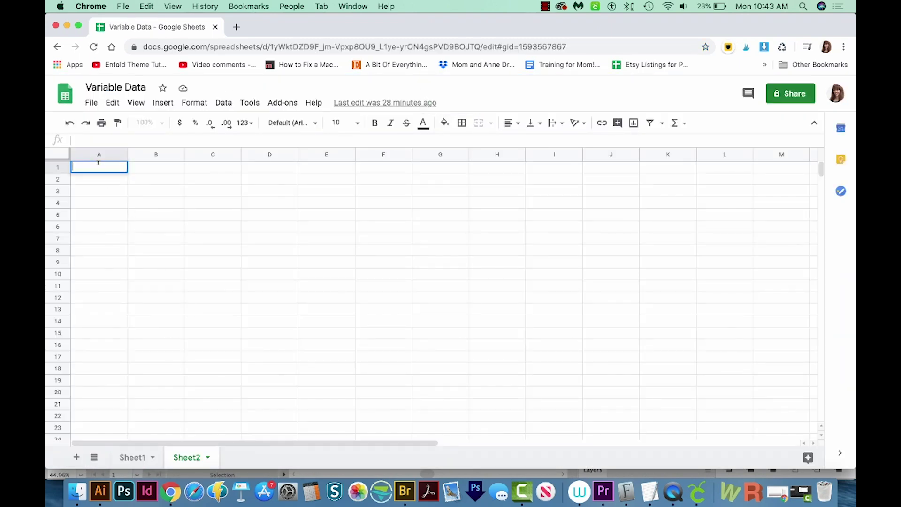
{"action": "type", "text": "Variable1"}
{"action": "key", "text": "Return"}
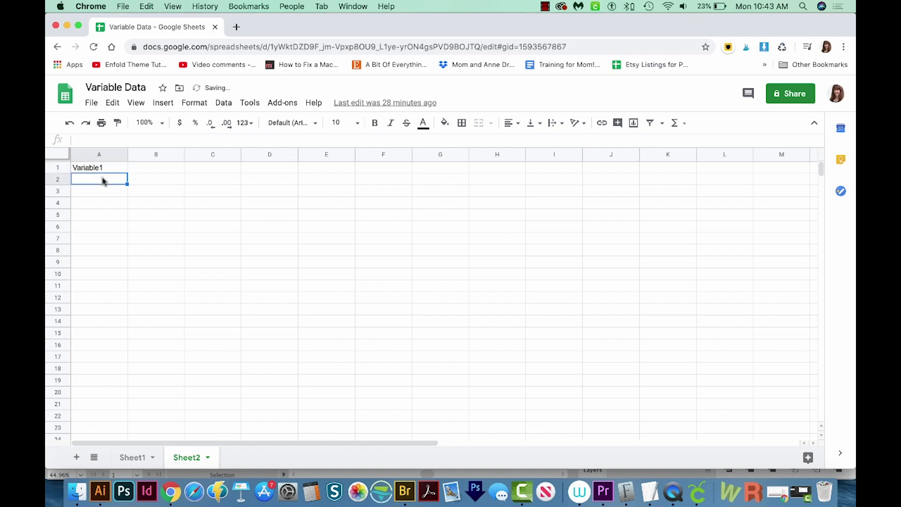
{"action": "left_click", "coordinate": [101, 490]}
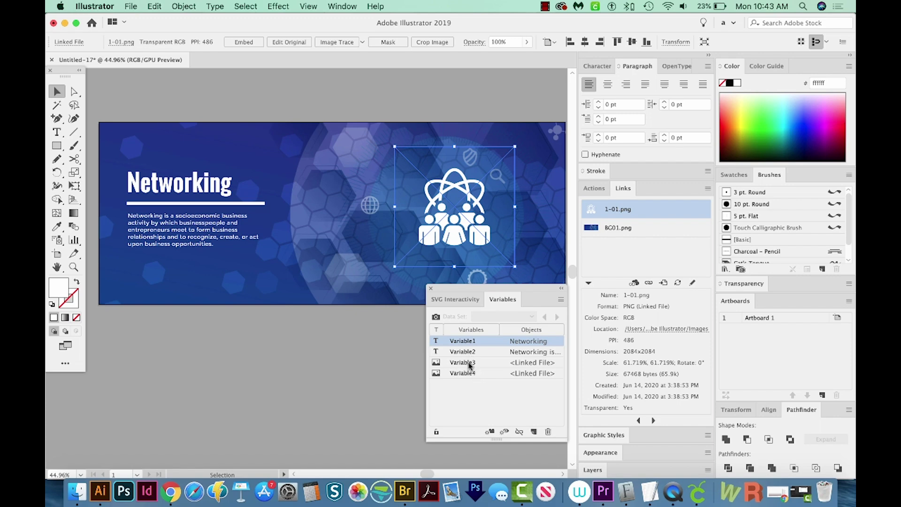
{"action": "key", "text": "a"}
- Fill B1 to D1 with the remaining Variable2, Variable3 and Variable4 headings
{"action": "key", "text": "super+Tab"}
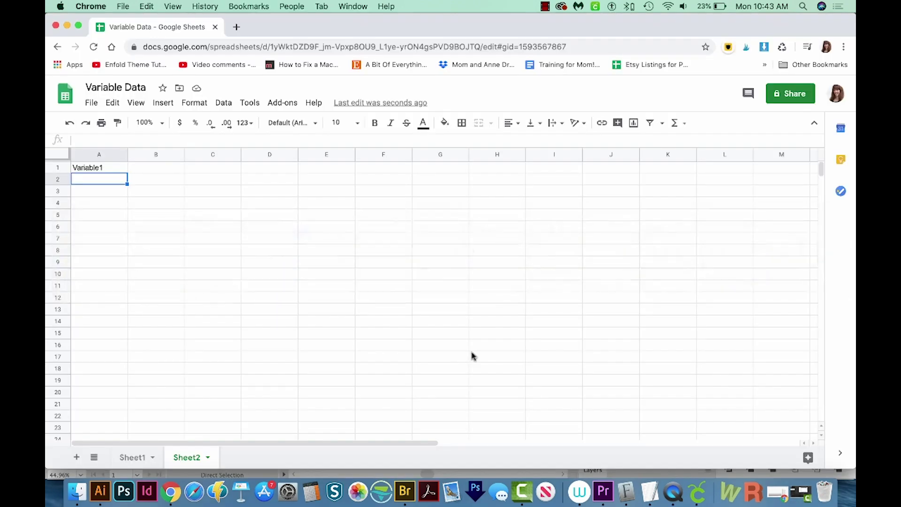
{"action": "left_click", "coordinate": [156, 167]}
{"action": "type", "text": "Variable2"}
{"action": "key", "text": "Tab"}
{"action": "type", "text": "Variable3"}
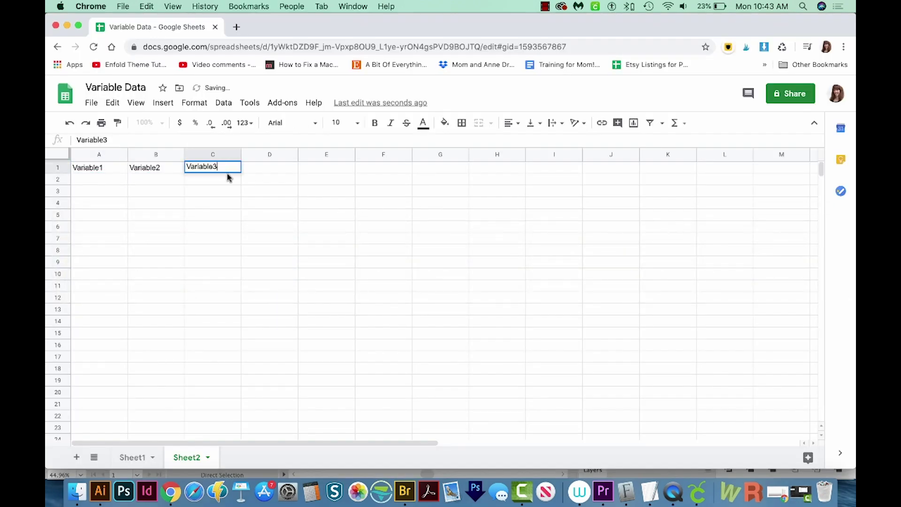
{"action": "key", "text": "Tab"}
{"action": "type", "text": "Variable4"}
{"action": "key", "text": "Return"}
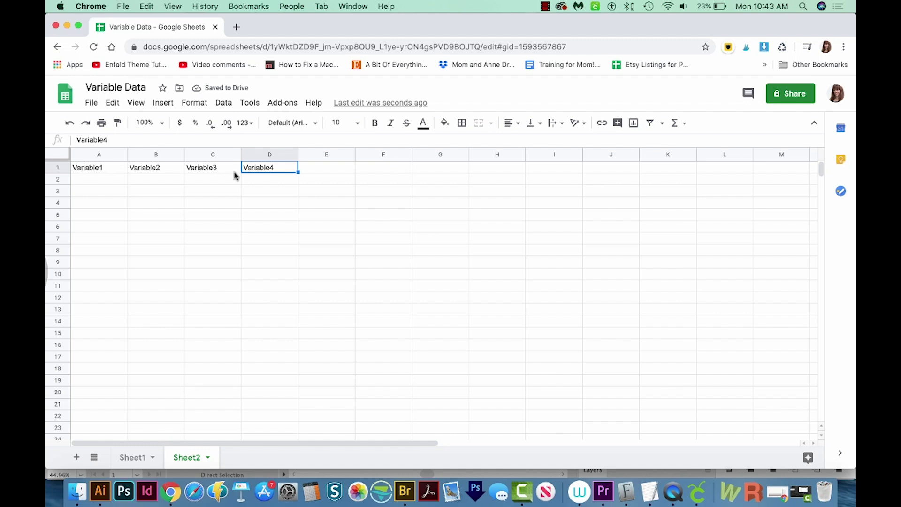
{"action": "left_click", "coordinate": [202, 167]}
{"action": "double_click", "coordinate": [202, 167]}
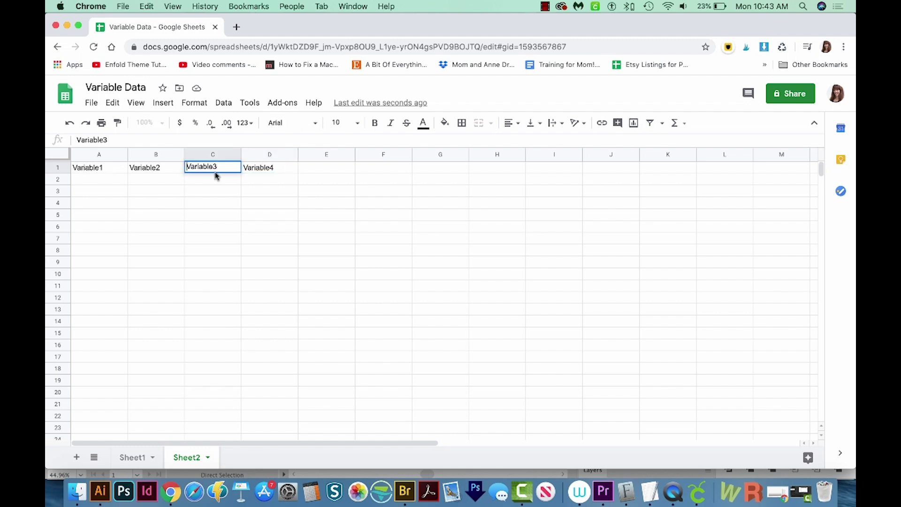
{"action": "type", "text": "@"}
{"action": "double_click", "coordinate": [266, 166]}
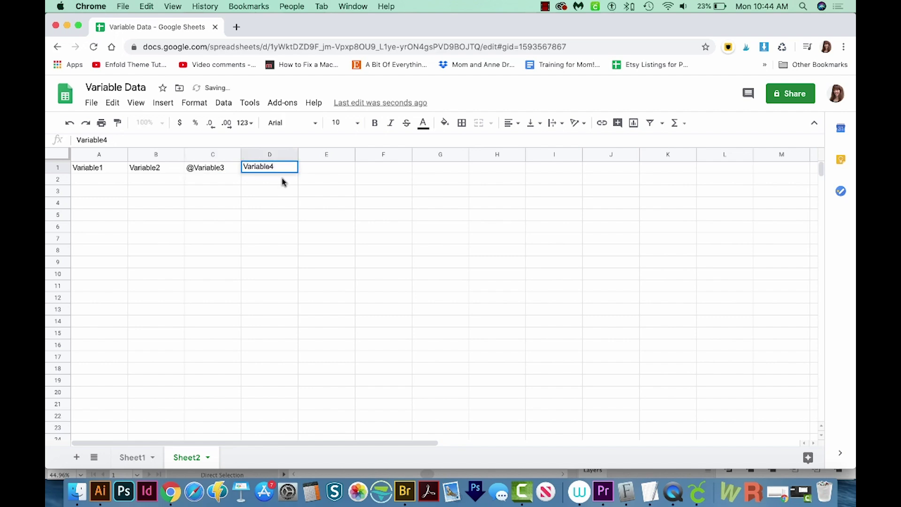
{"action": "type", "text": "@"}
{"action": "key", "text": "Return"}
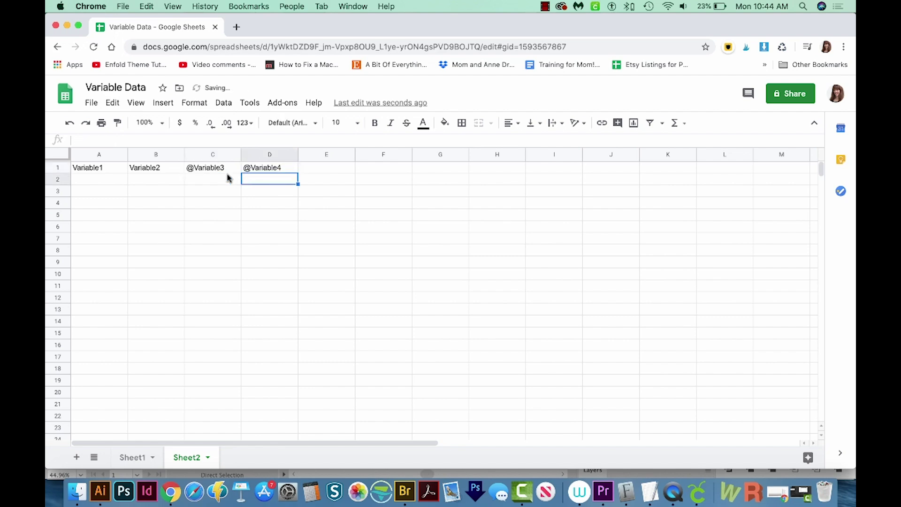
{"action": "left_click", "coordinate": [101, 491]}
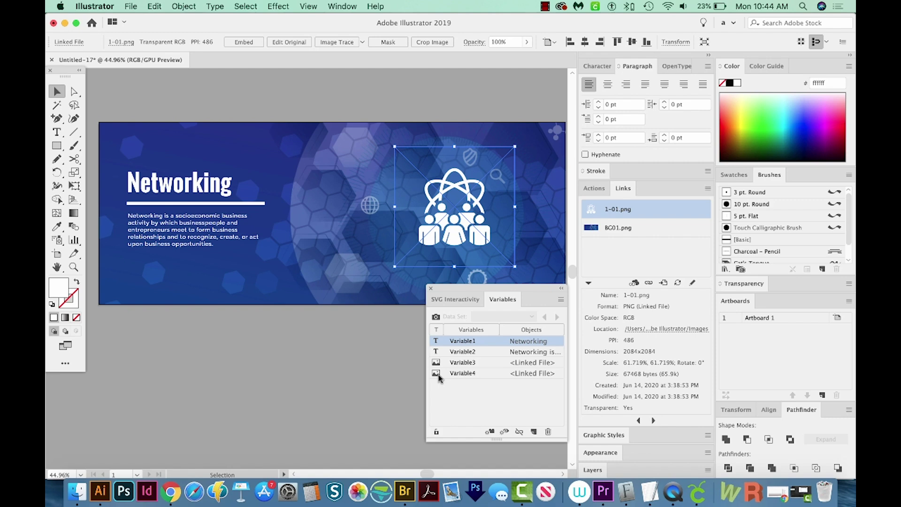
{"action": "key", "text": "super+Tab"}
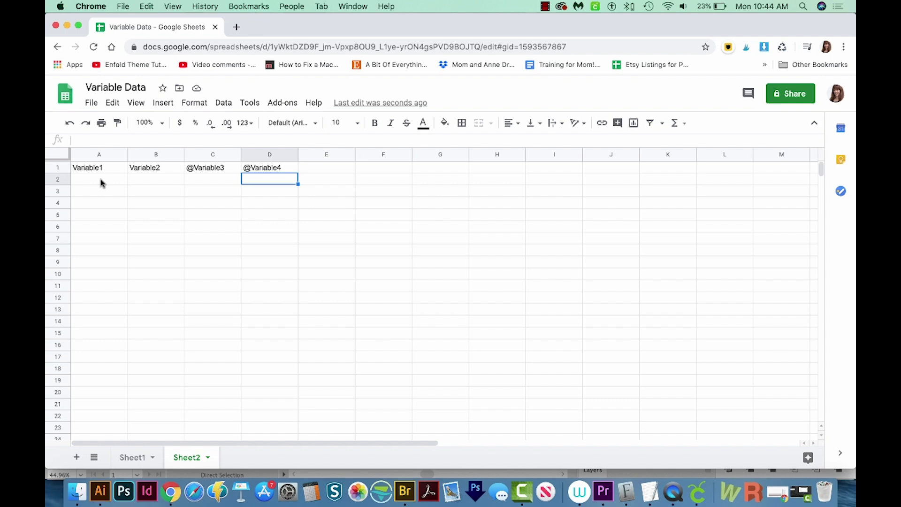
- Enter Networking in A2, paste its definition in B2 and the remaining titles into A3:A7
{"action": "double_click", "coordinate": [100, 183]}
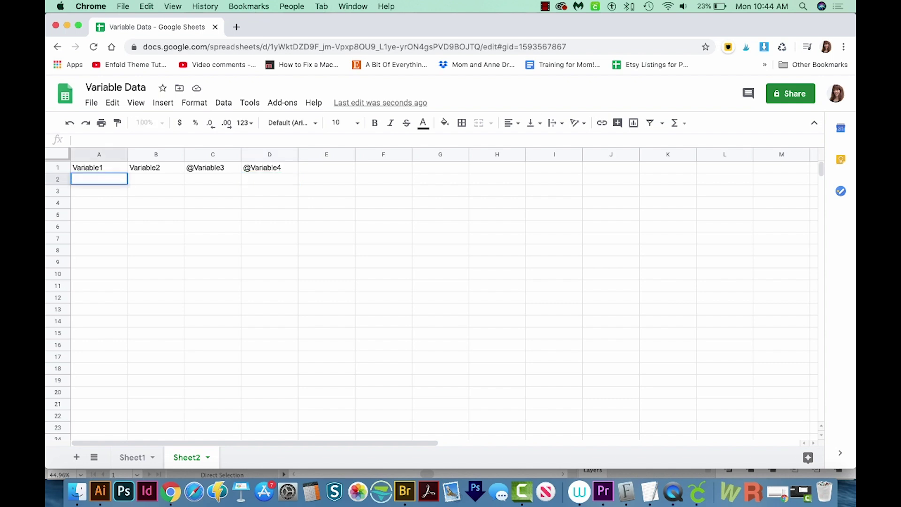
{"action": "type", "text": "Networking"}
{"action": "left_click", "coordinate": [147, 179]}
{"action": "type", "text": "Networking is a socioeconomic business activity by which businesspeople and entrepreneurs meet to form business relationships and to recognize, create, or act upon business opportunities."}
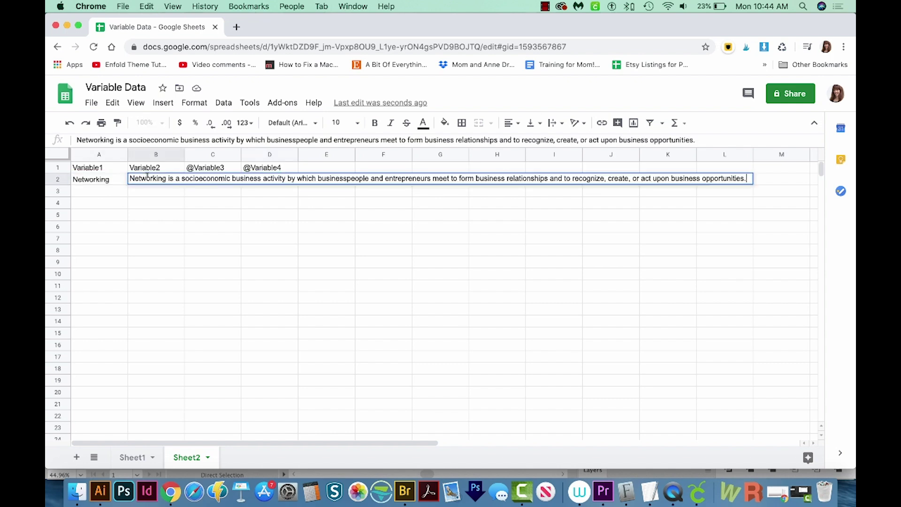
{"action": "left_click", "coordinate": [96, 192]}
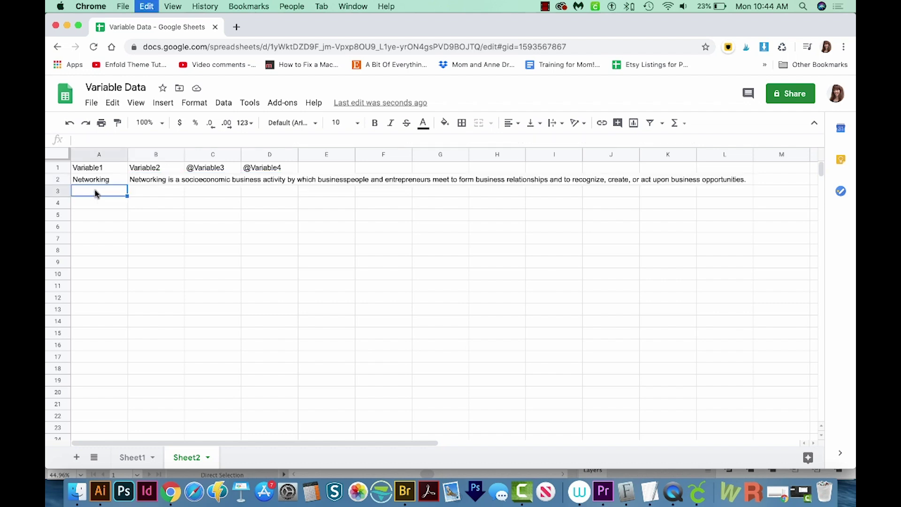
{"action": "type", "text": "Brainstorming Interviews Training Background Check Company Benefits"}
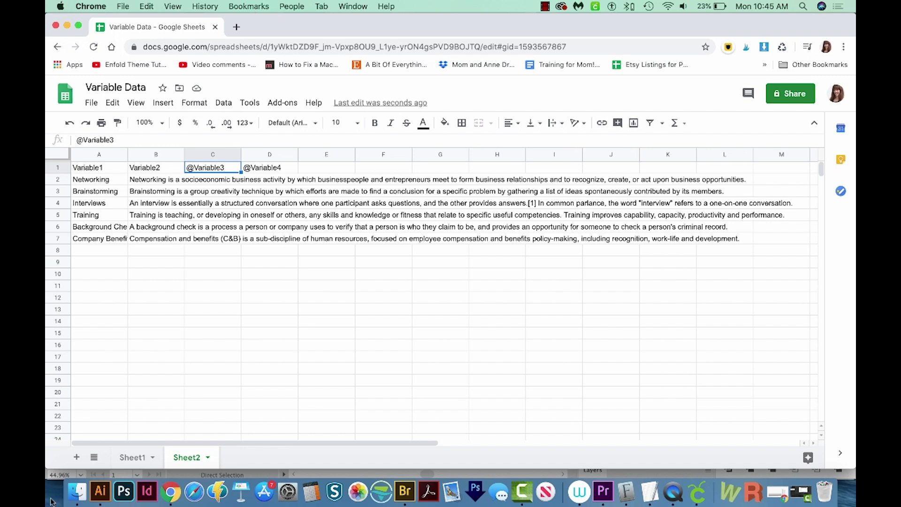
{"action": "left_click", "coordinate": [78, 491]}
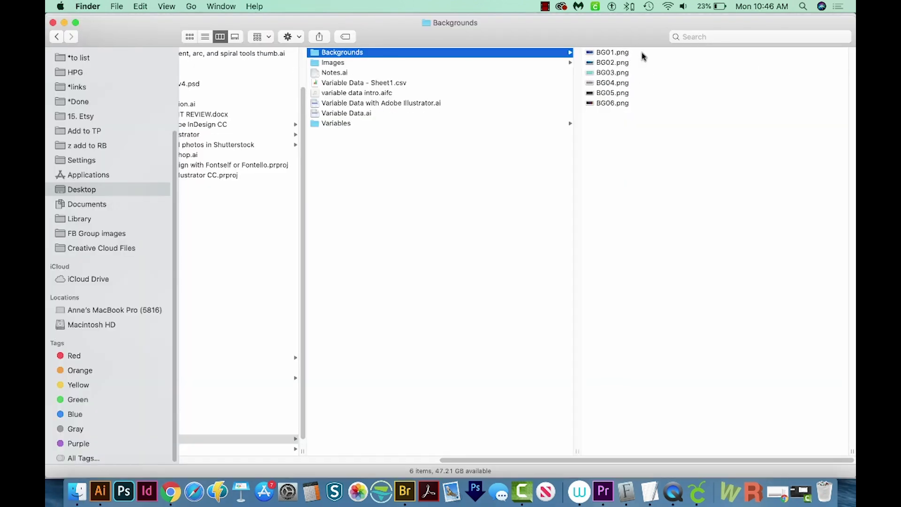
- Select BG01.png, show its file info and copy its full Where location path
{"action": "left_click", "coordinate": [612, 52]}
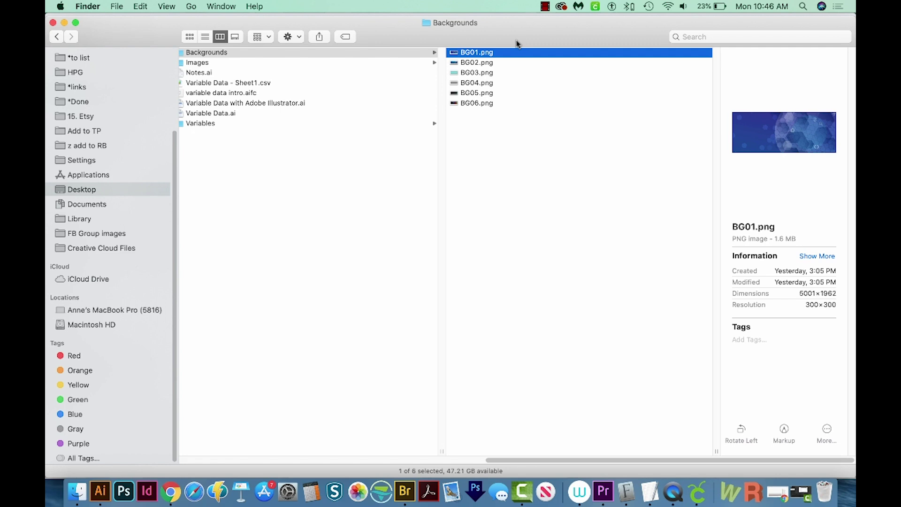
{"action": "key", "text": "super+i"}
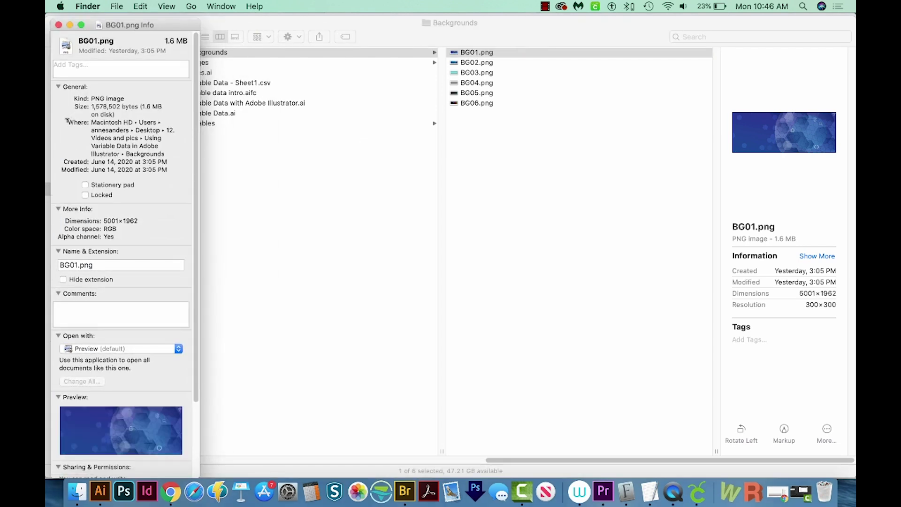
{"action": "left_click_drag", "start_coordinate": [92, 121], "coordinate": [167, 147]}
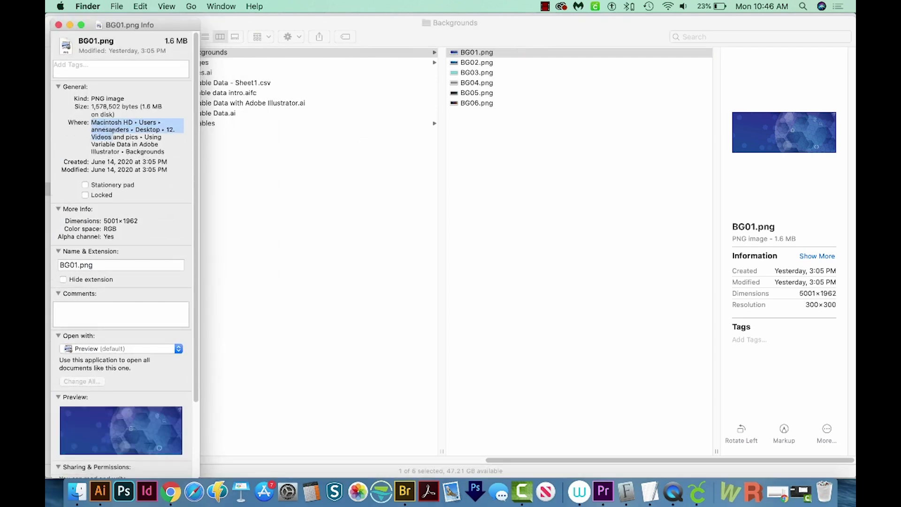
{"action": "key", "text": "super+c"}
- Paste the Backgrounds folder path into cell C2 and append the file name BG01.jpg
{"action": "key", "text": "super+Tab"}
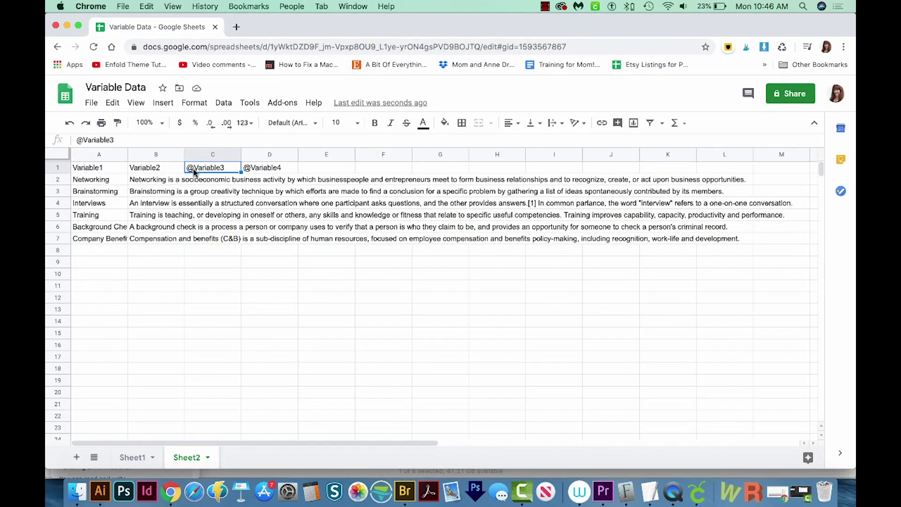
{"action": "double_click", "coordinate": [206, 179]}
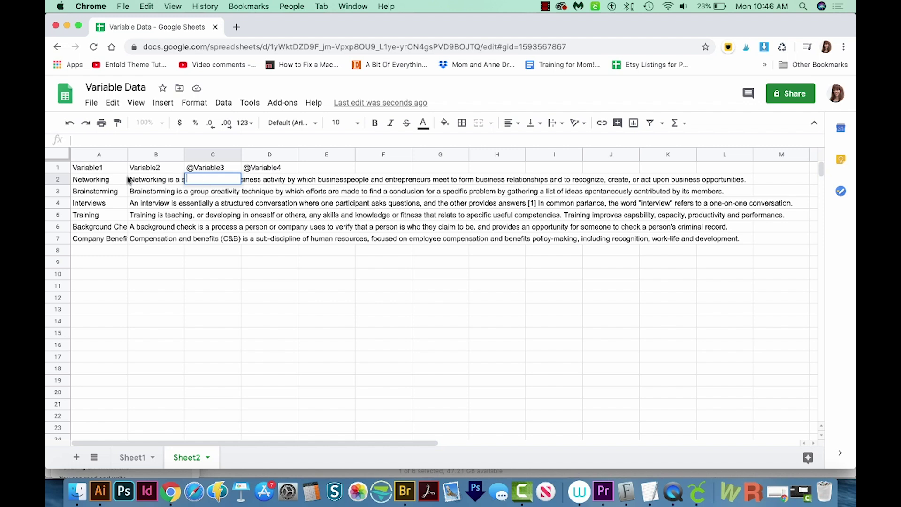
{"action": "key", "text": "super+v"}
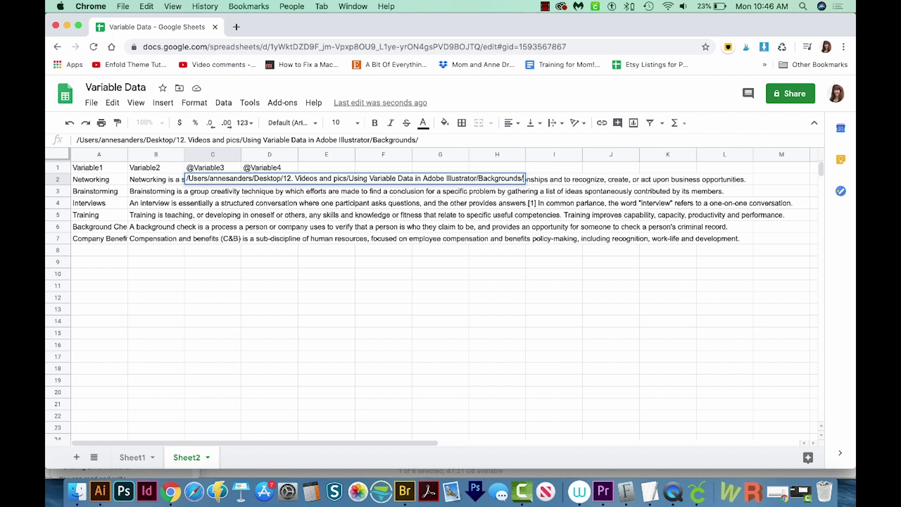
{"action": "type", "text": "BG"}
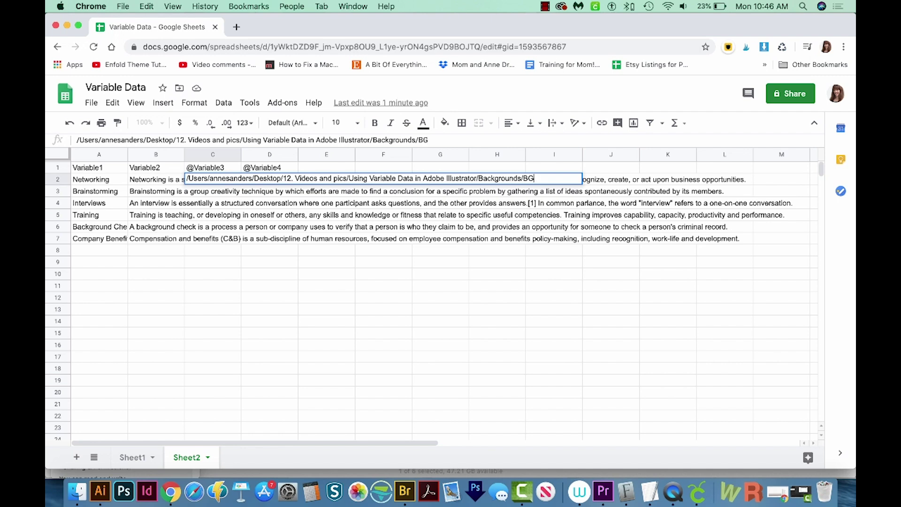
{"action": "key", "text": "BackSpace"}
{"action": "key", "text": "BackSpace"}
{"action": "type", "text": "pg"}
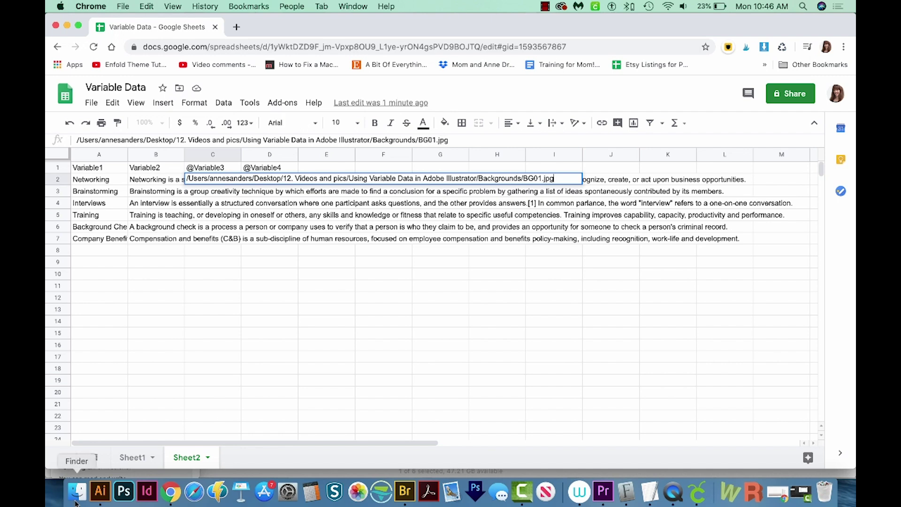
- Check BG01's actual file extension in Finder by selecting its full name
{"action": "left_click", "coordinate": [76, 491]}
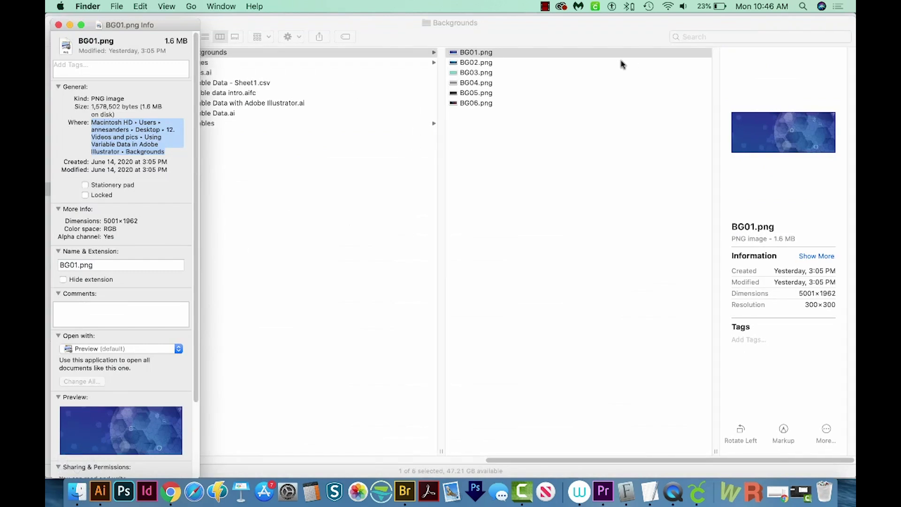
{"action": "left_click", "coordinate": [534, 52]}
{"action": "key", "text": "Return"}
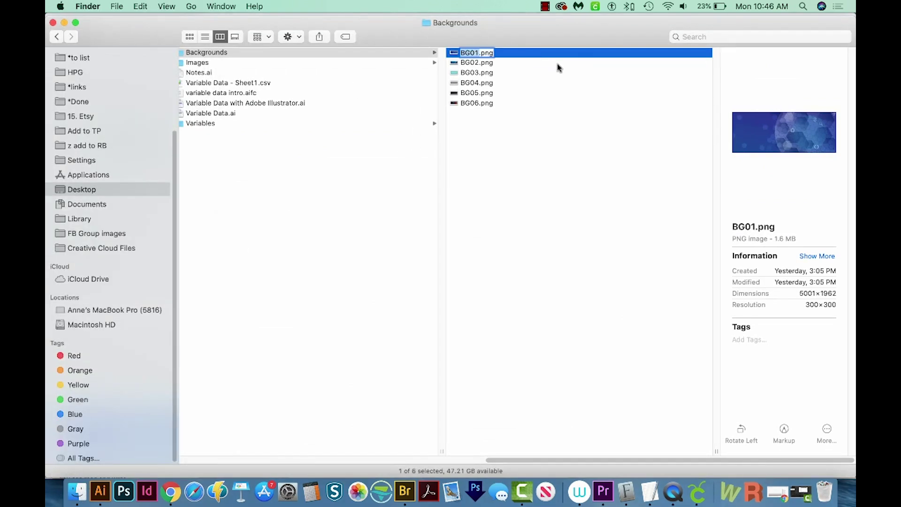
{"action": "key", "text": "super+a"}
{"action": "key", "text": "super+Tab"}
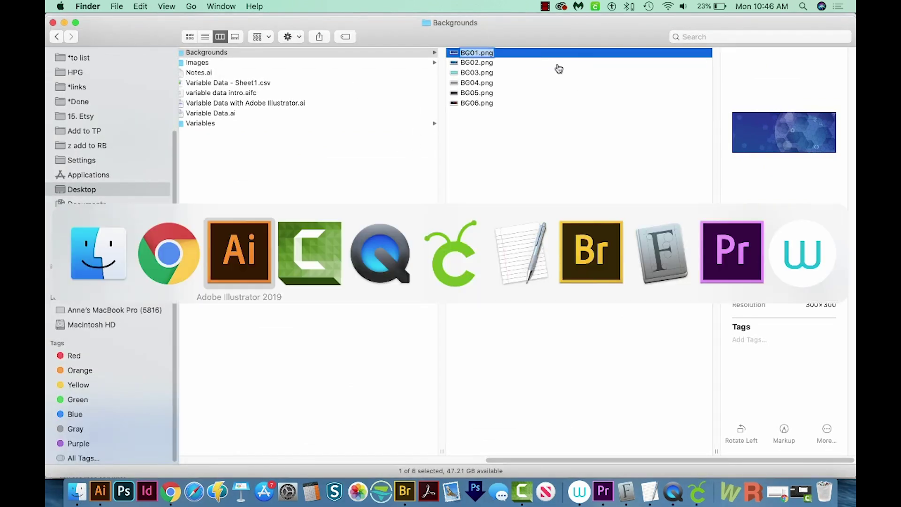
- Correct the file name in C2 so the path ends in BG01.png
{"action": "left_click", "coordinate": [170, 252]}
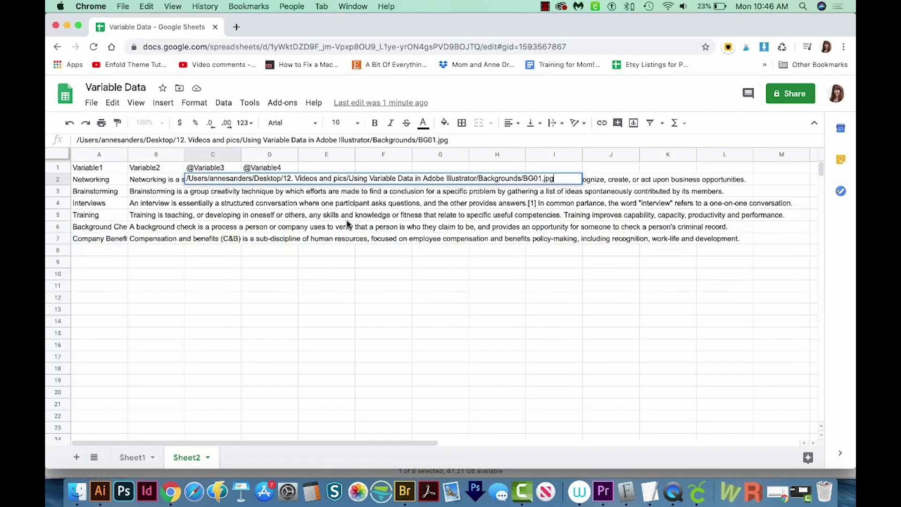
{"action": "left_click_drag", "start_coordinate": [562, 177], "coordinate": [527, 178]}
{"action": "key", "text": "super+v"}
{"action": "key", "text": "Return"}
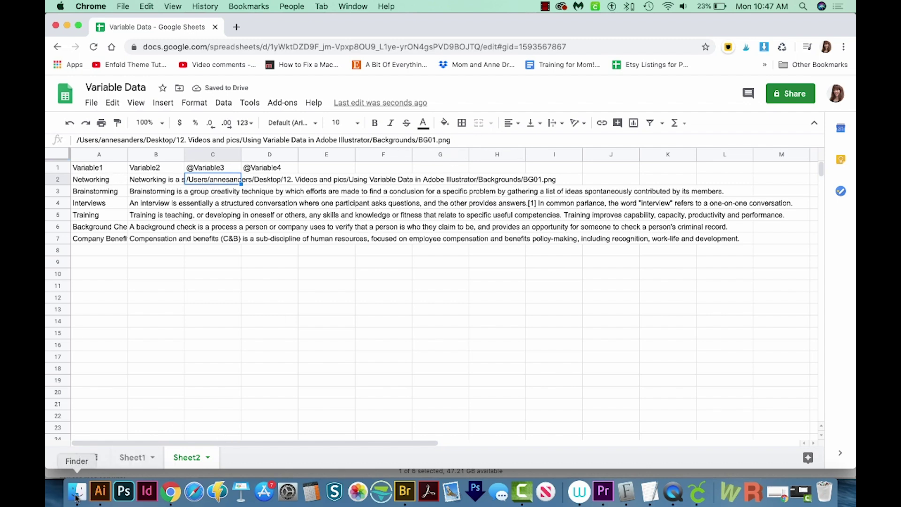
- Copy the C2 path down through C7, then return to Finder
{"action": "key", "text": "super+c"}
{"action": "left_click", "coordinate": [211, 191]}
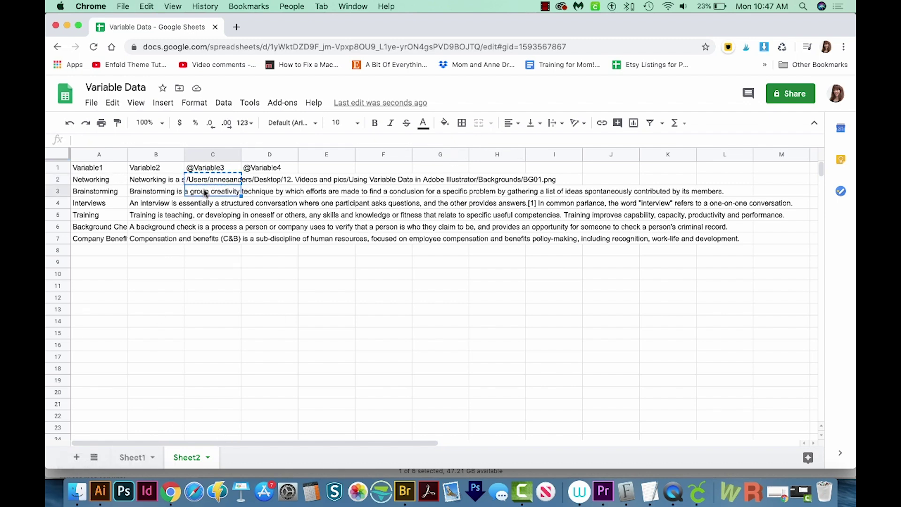
{"action": "key", "text": "super+v"}
{"action": "left_click_drag", "start_coordinate": [241, 197], "coordinate": [238, 239]}
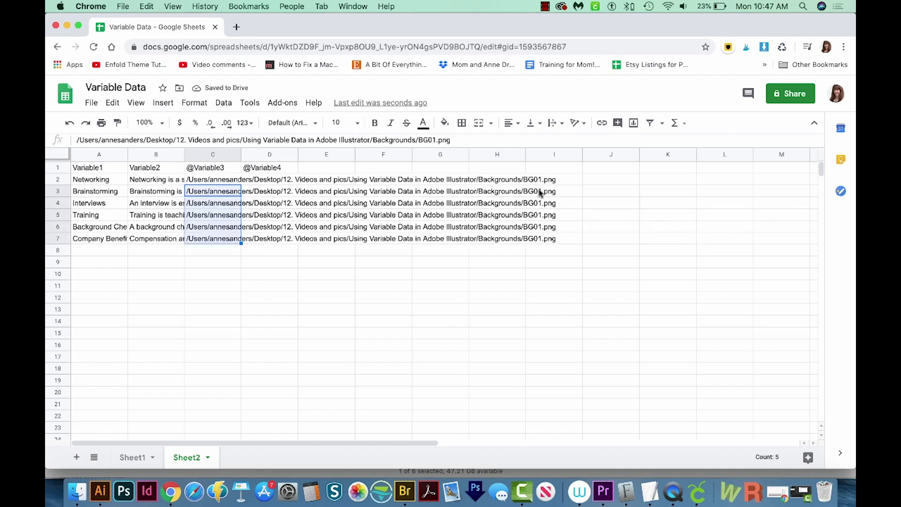
{"action": "left_click", "coordinate": [243, 192]}
{"action": "key", "text": "super+Tab"}
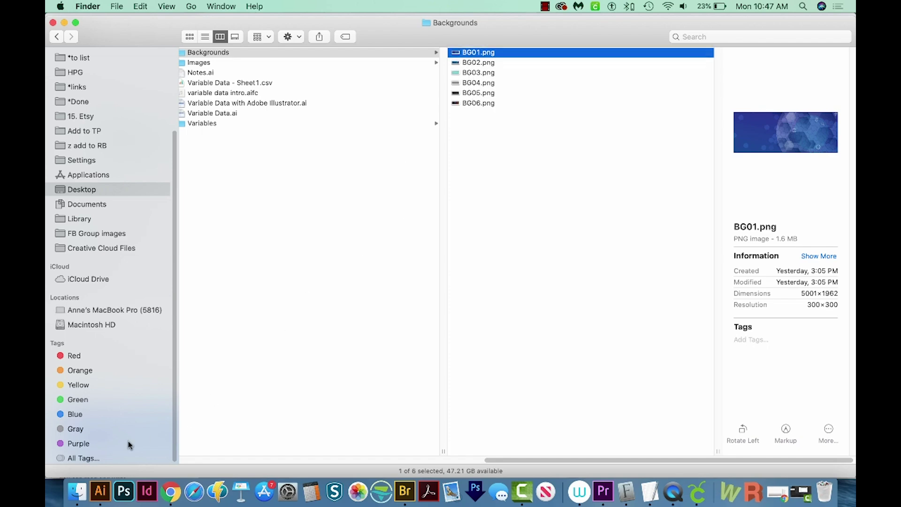
{"action": "left_click", "coordinate": [172, 490]}
- Copy the Images folder location of 1-01.png from its Finder info window and return to the spreadsheet
{"action": "left_click", "coordinate": [186, 457]}
{"action": "key", "text": "super+Tab"}
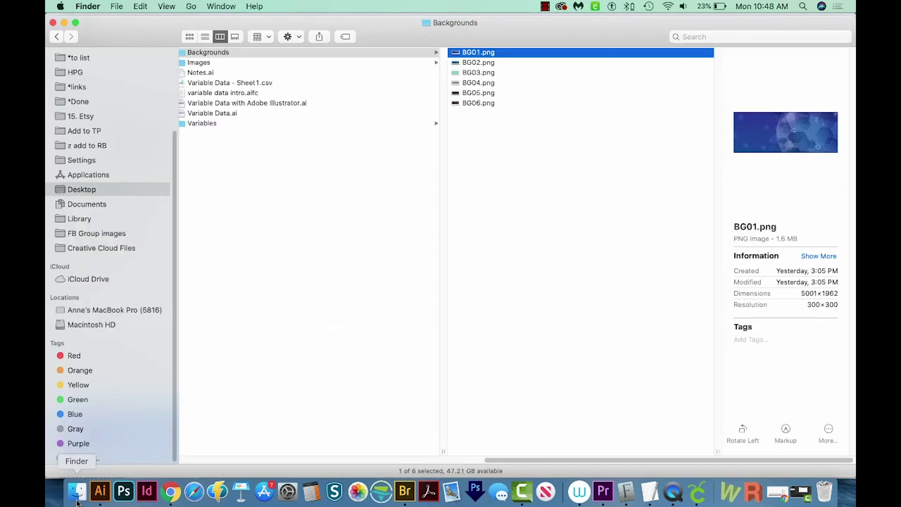
{"action": "left_click", "coordinate": [198, 62]}
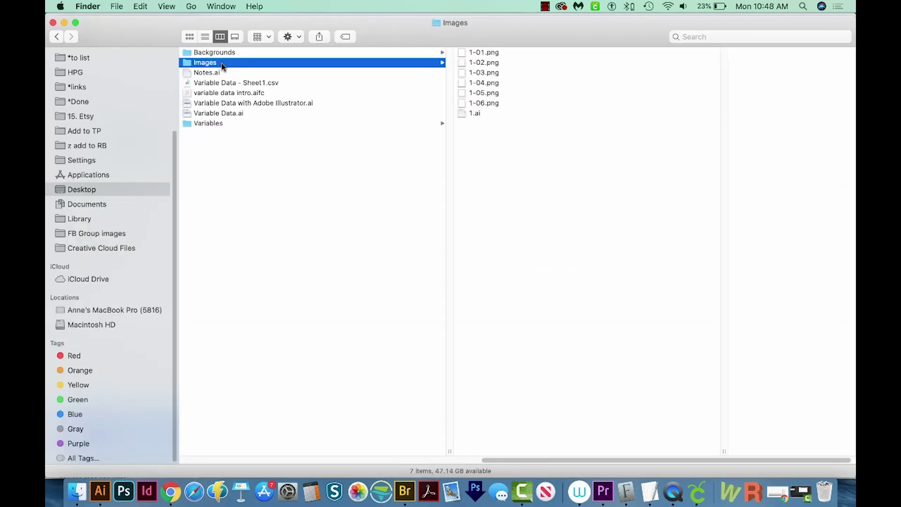
{"action": "left_click", "coordinate": [475, 53]}
{"action": "key", "text": "super+i"}
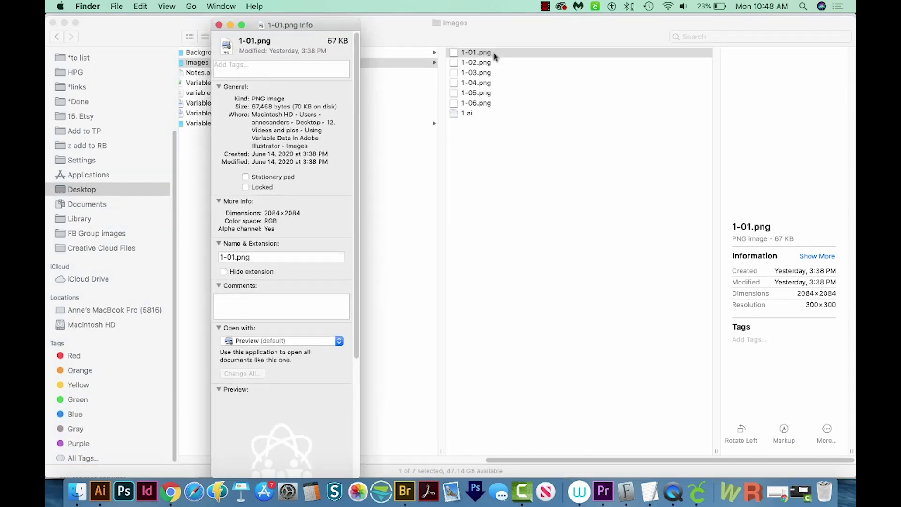
{"action": "left_click_drag", "start_coordinate": [252, 115], "coordinate": [321, 141]}
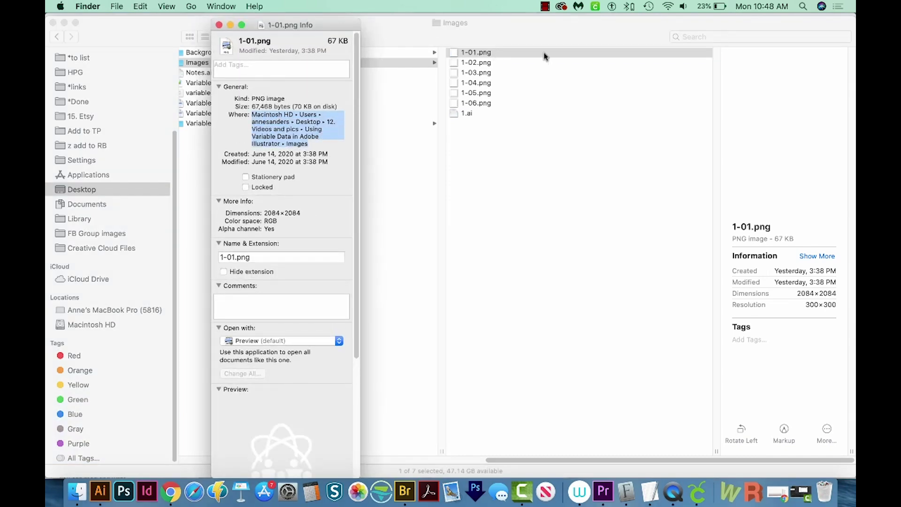
{"action": "key", "text": "super+Tab"}
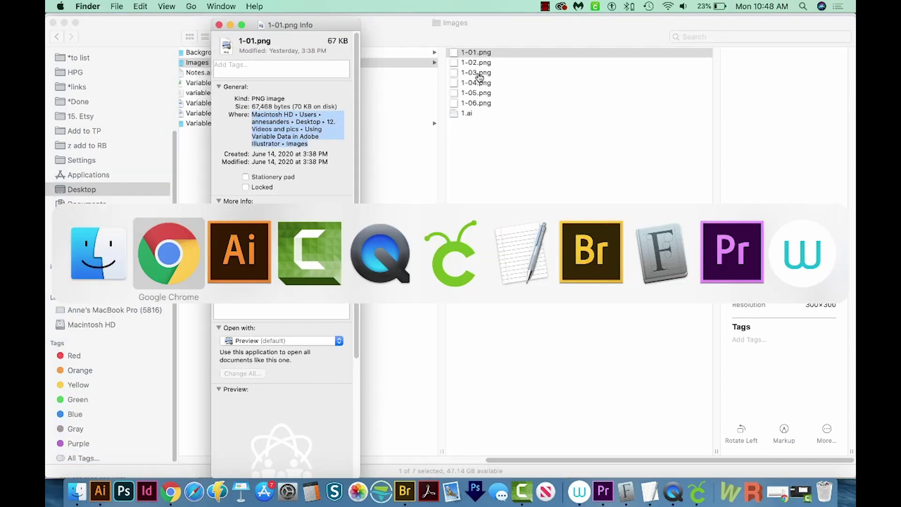
{"action": "key", "text": "super+Tab"}
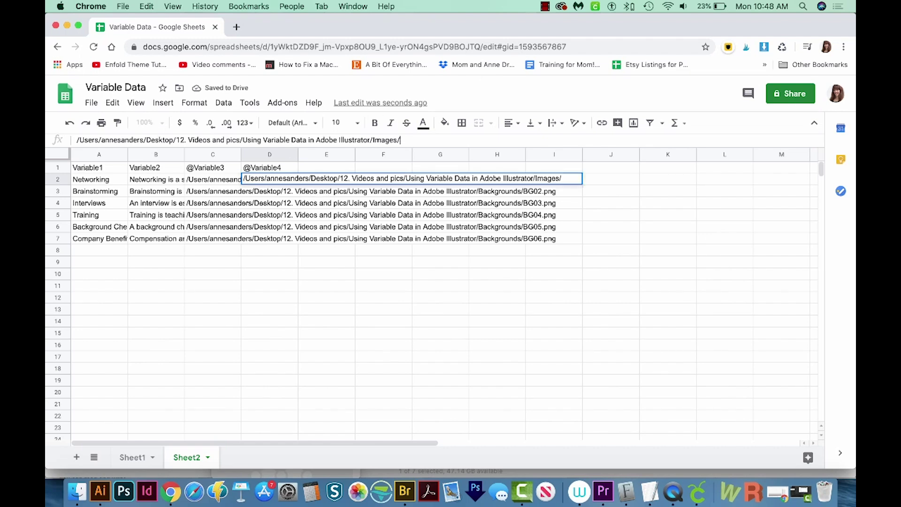
- Fill D2:D7 with image paths 1-01.png to 1-06.png and download Sheet2 as CSV
{"action": "key", "text": "super+Tab"}
{"action": "key", "text": "super+Tab"}
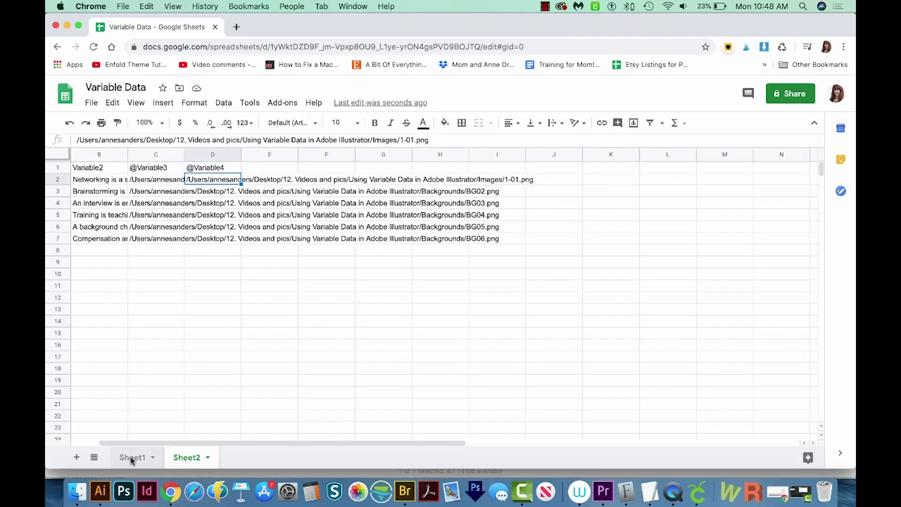
{"action": "left_click", "coordinate": [207, 180]}
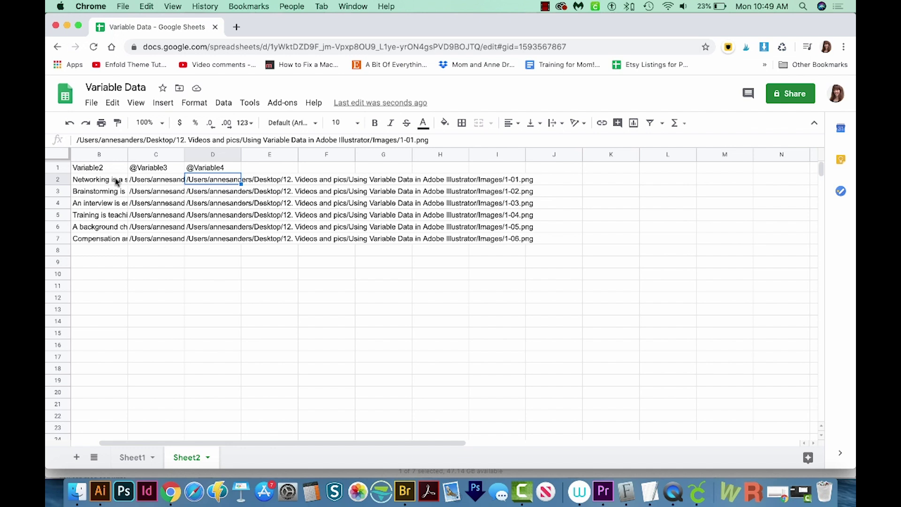
{"action": "left_click_drag", "start_coordinate": [162, 441], "coordinate": [106, 444]}
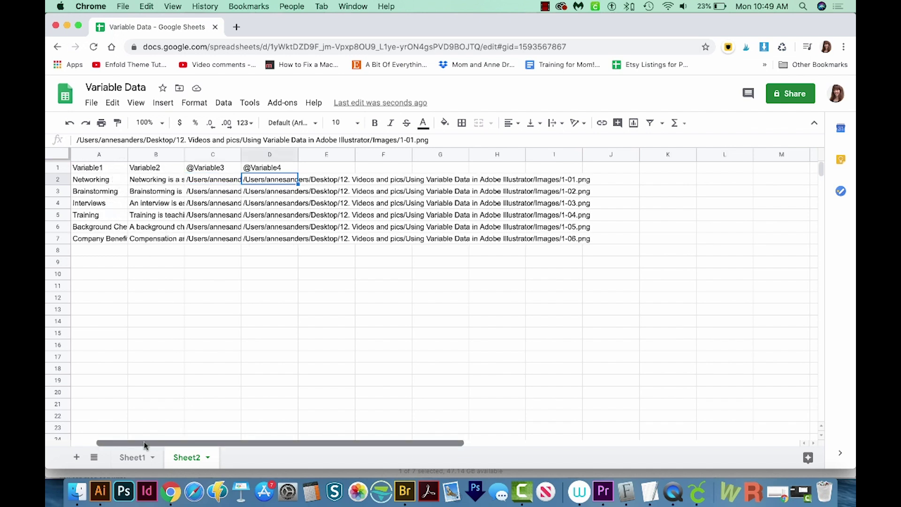
{"action": "left_click", "coordinate": [90, 102]}
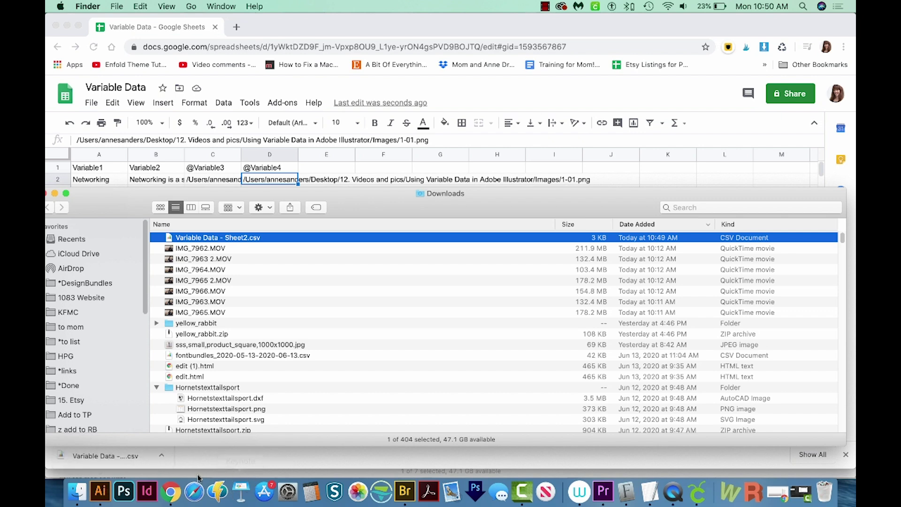
- Switch to Illustrator and choose Load Variable Library from the Variables panel menu
{"action": "left_click", "coordinate": [98, 491]}
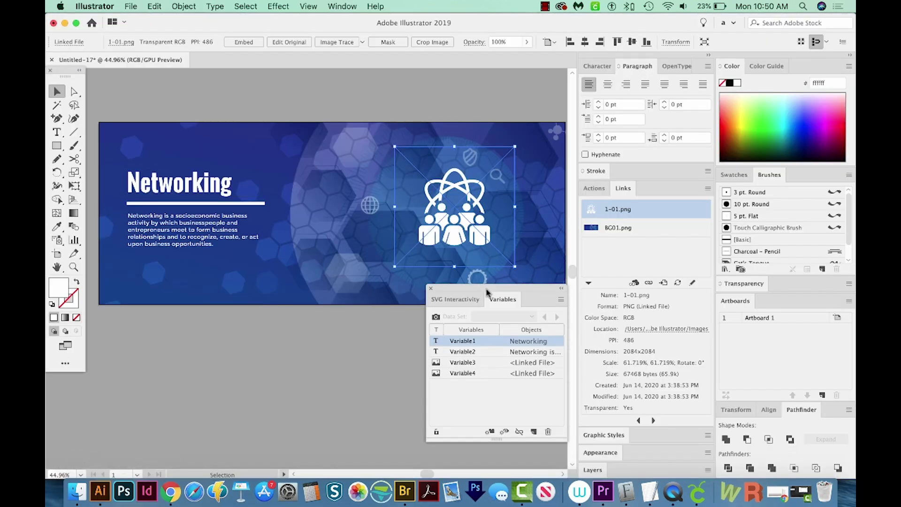
{"action": "left_click", "coordinate": [561, 302]}
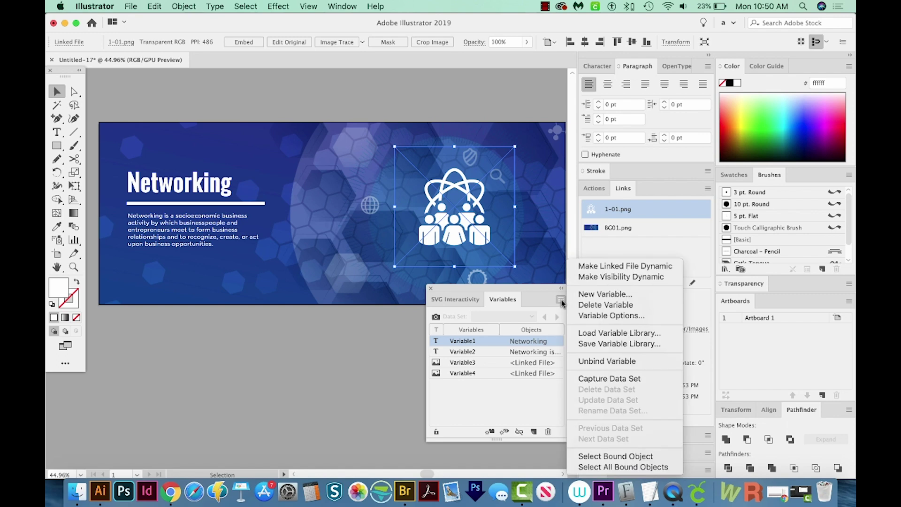
{"action": "left_click", "coordinate": [620, 333]}
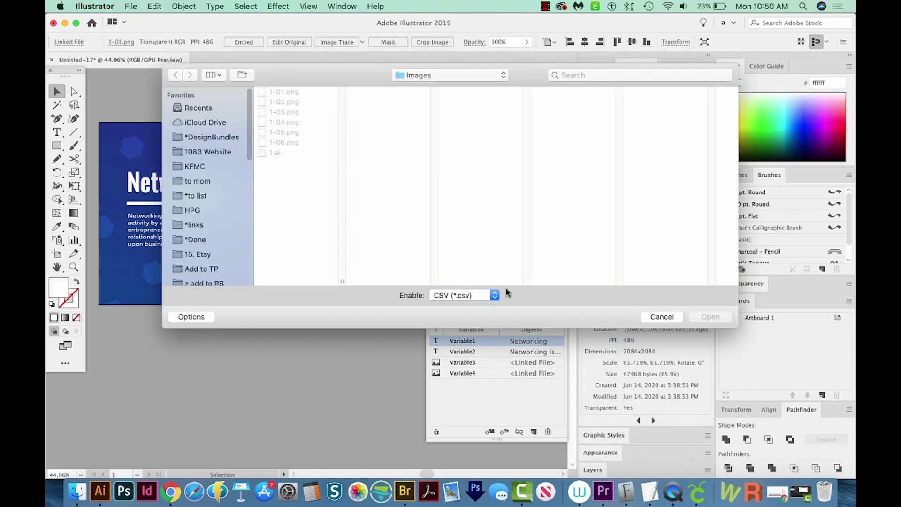
- Load Variable Data - Sheet2.csv from Downloads, overwriting the existing variables and data sets
{"action": "key", "text": "alt+super+l"}
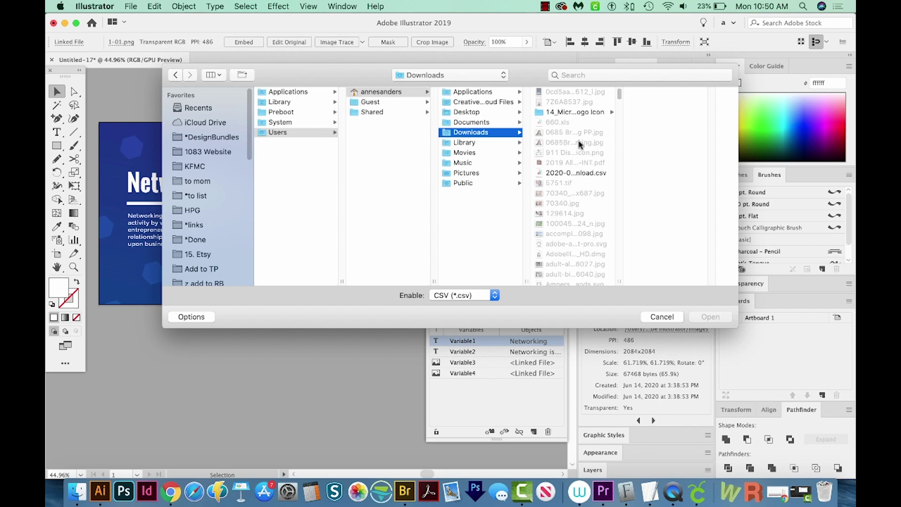
{"action": "key", "text": "super+2"}
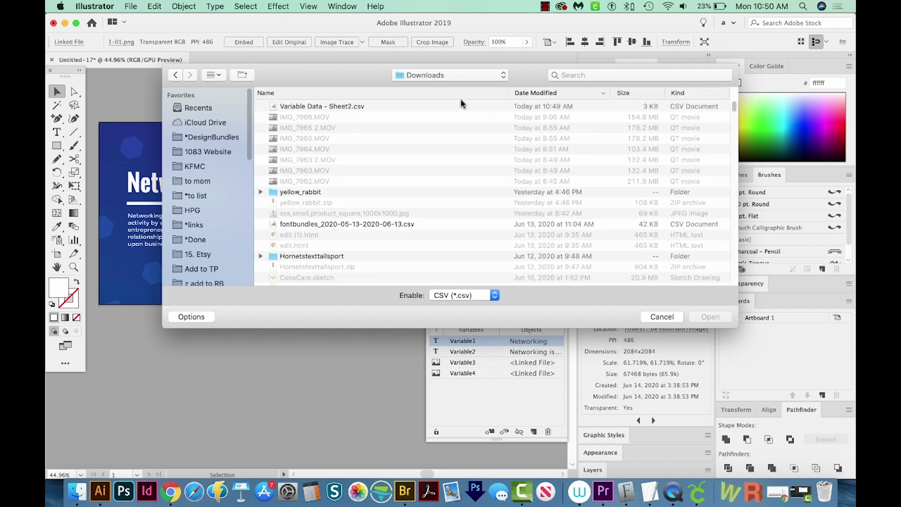
{"action": "left_click", "coordinate": [546, 93]}
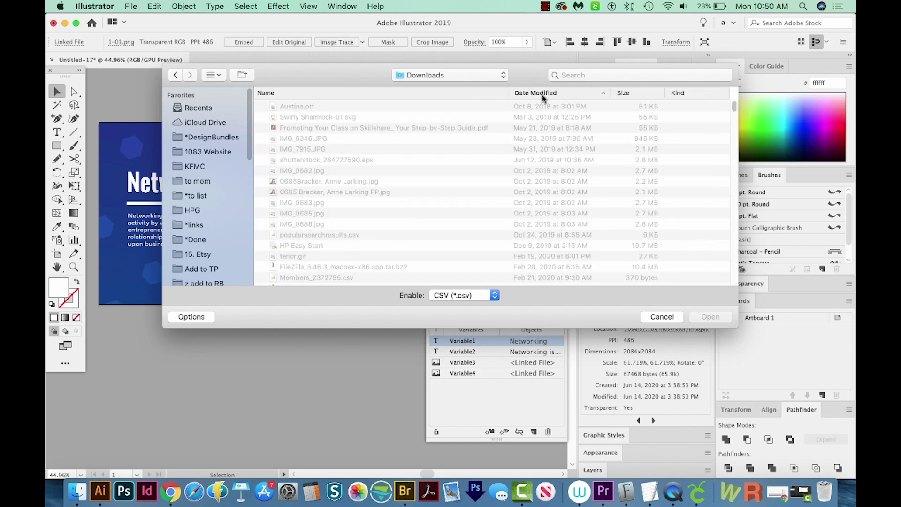
{"action": "left_click", "coordinate": [545, 93]}
{"action": "left_click", "coordinate": [338, 107]}
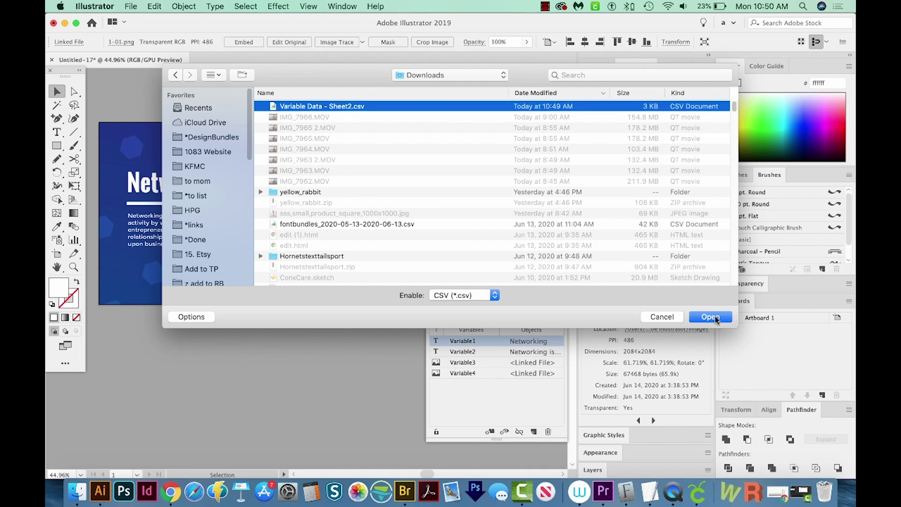
{"action": "left_click", "coordinate": [709, 316]}
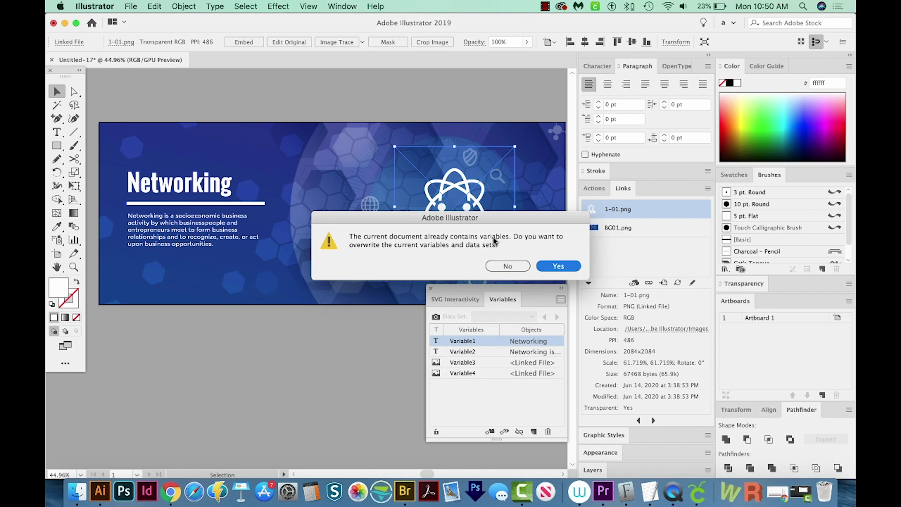
{"action": "left_click", "coordinate": [558, 266]}
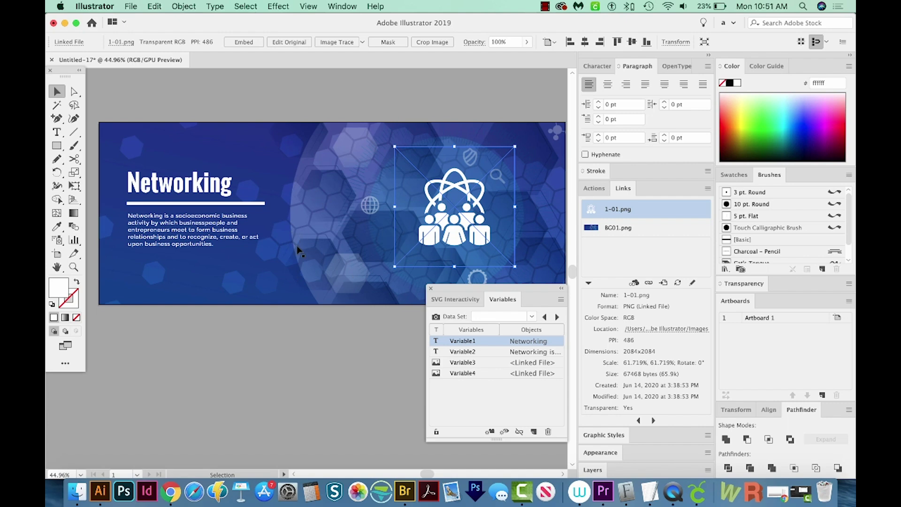
- Show Data Set 2 Brainstorming, then step through all data sets to Data Set 6, Company Benefits
{"action": "left_click", "coordinate": [532, 317]}
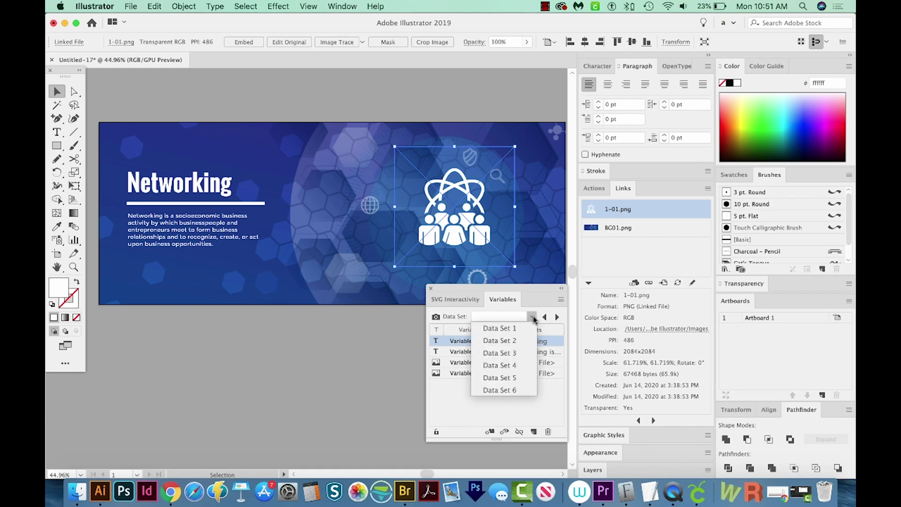
{"action": "left_click", "coordinate": [503, 341]}
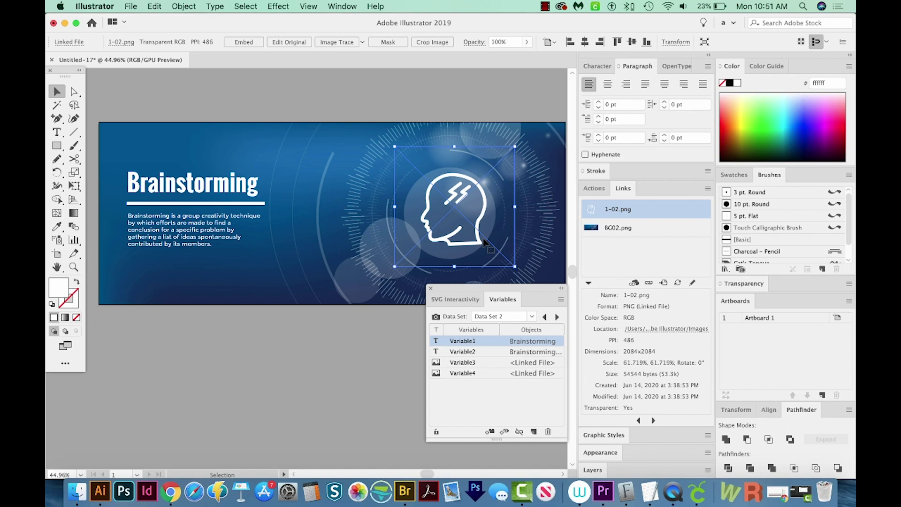
{"action": "left_click", "coordinate": [556, 318]}
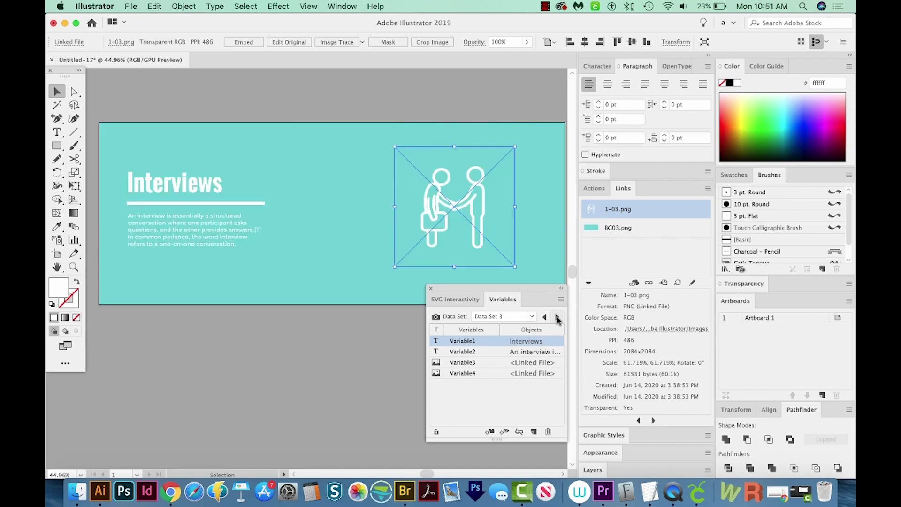
{"action": "left_click", "coordinate": [556, 318]}
{"action": "left_click", "coordinate": [556, 319]}
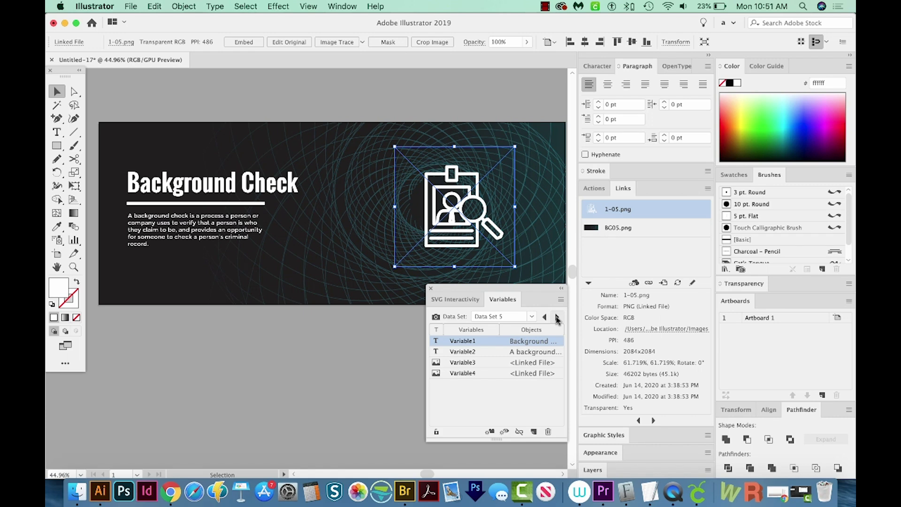
{"action": "left_click", "coordinate": [556, 318]}
{"action": "left_click", "coordinate": [556, 318]}
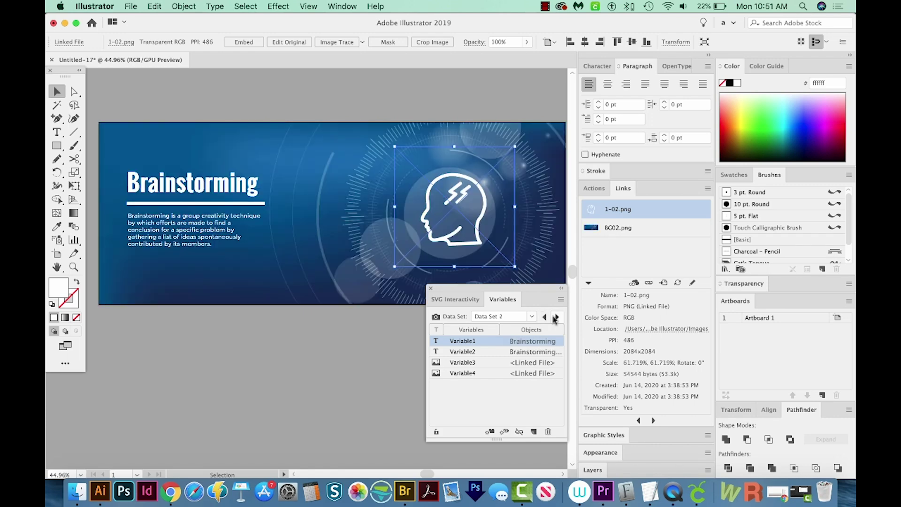
{"action": "left_click", "coordinate": [556, 318]}
{"action": "left_click", "coordinate": [556, 319]}
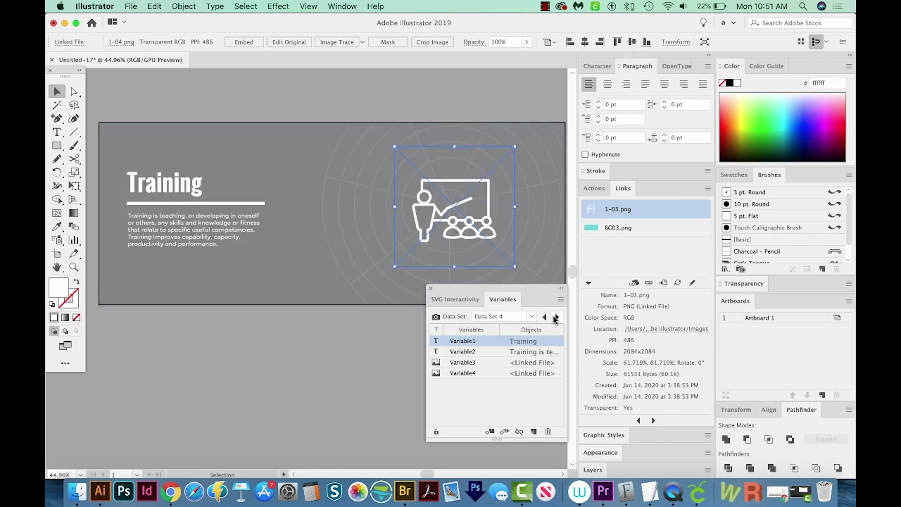
{"action": "left_click", "coordinate": [556, 318]}
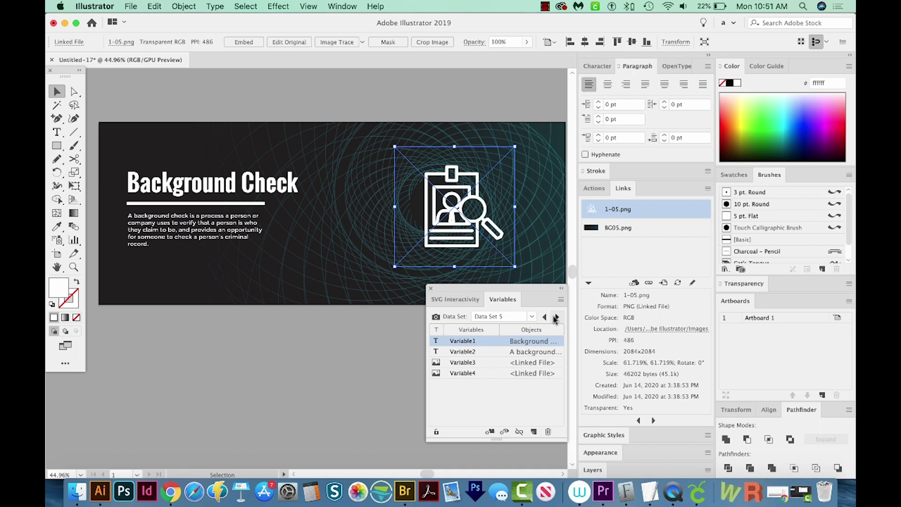
{"action": "left_click", "coordinate": [556, 318]}
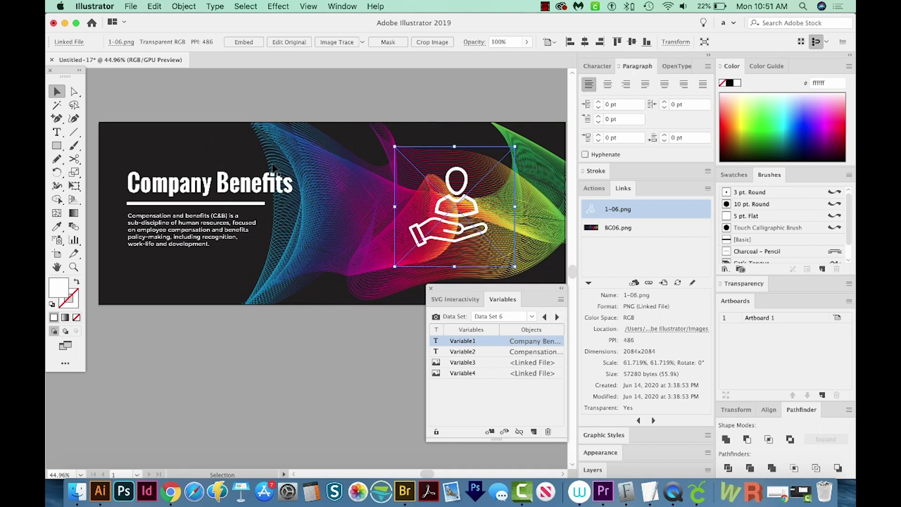
- Scale down the Company Benefits title to fit and nudge it up slightly
{"action": "left_click", "coordinate": [267, 193]}
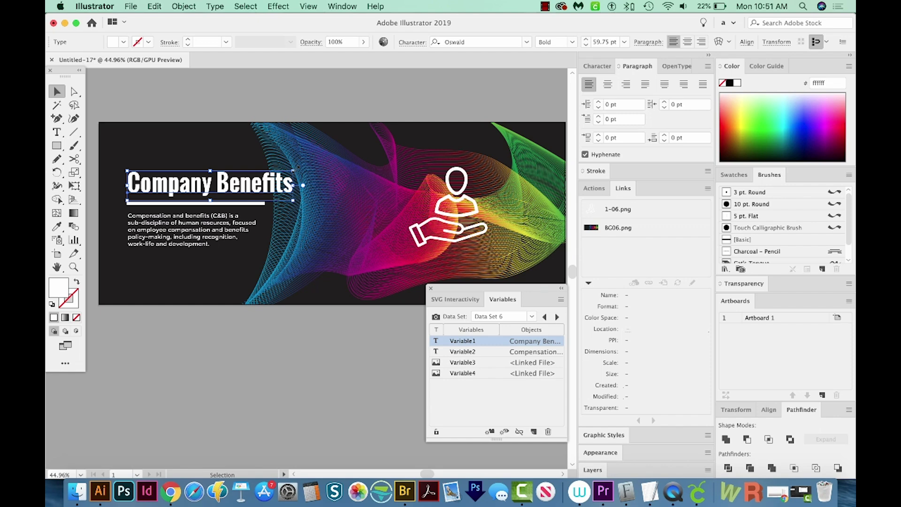
{"action": "left_click_drag", "start_coordinate": [294, 173], "coordinate": [268, 180]}
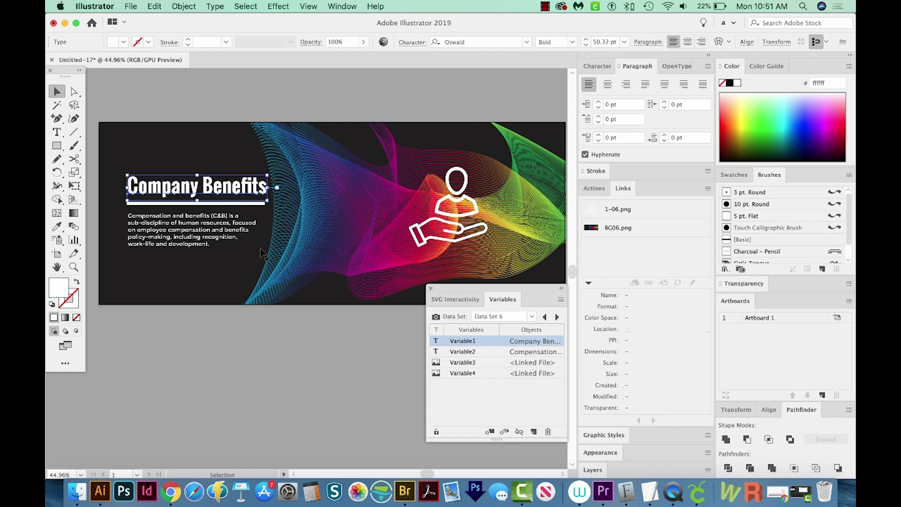
{"action": "key", "text": "Up"}
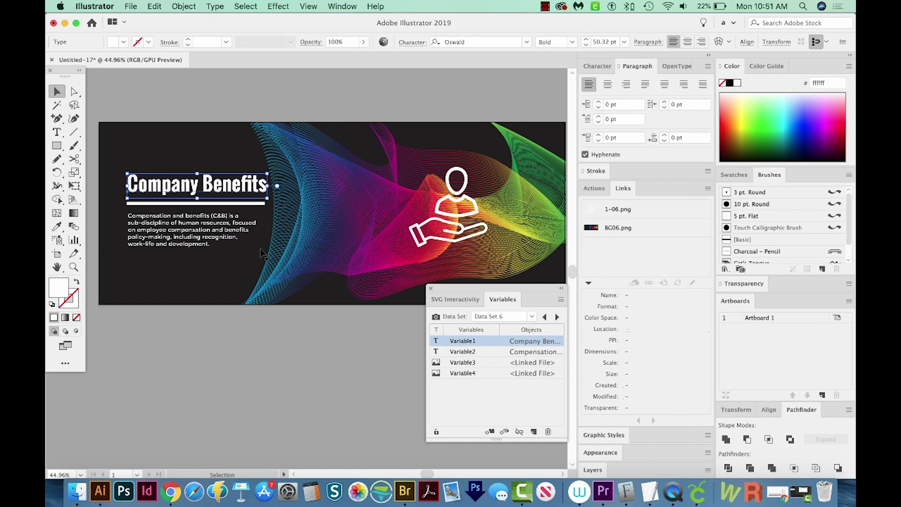
- Cycle through the data sets again, ending on Brainstorming, and lower the Variables panel
{"action": "left_click", "coordinate": [556, 318]}
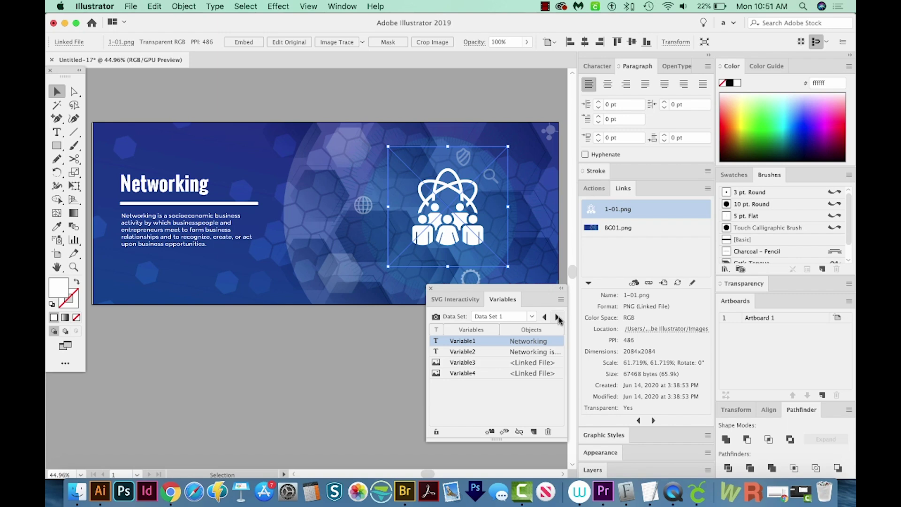
{"action": "left_click", "coordinate": [557, 316]}
{"action": "left_click", "coordinate": [557, 316]}
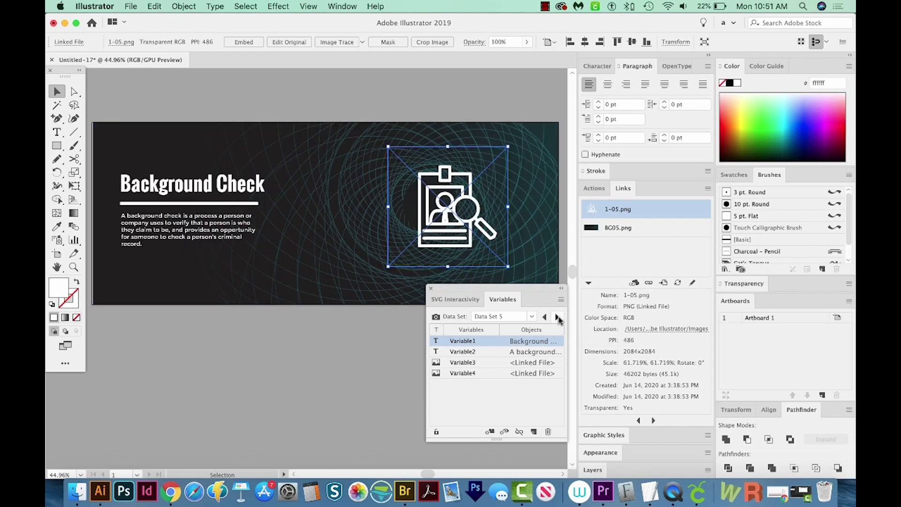
{"action": "left_click", "coordinate": [558, 318]}
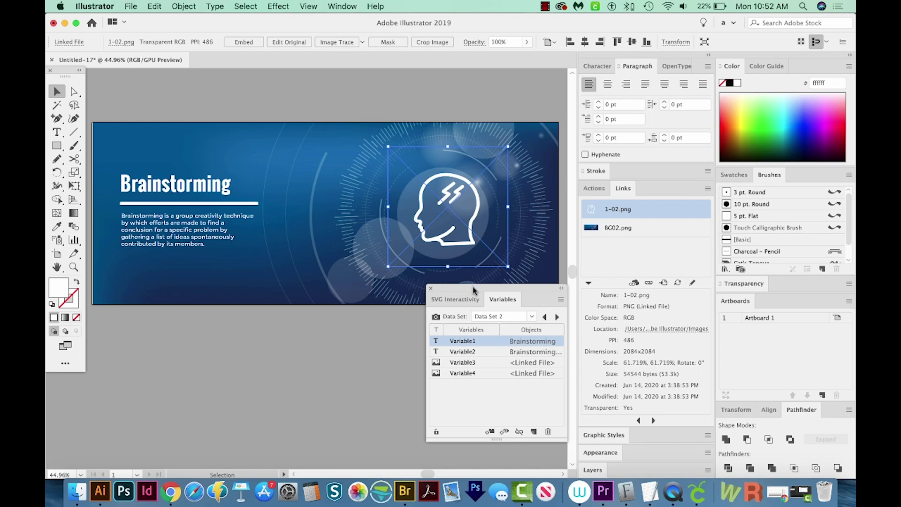
{"action": "left_click_drag", "start_coordinate": [472, 287], "coordinate": [461, 304]}
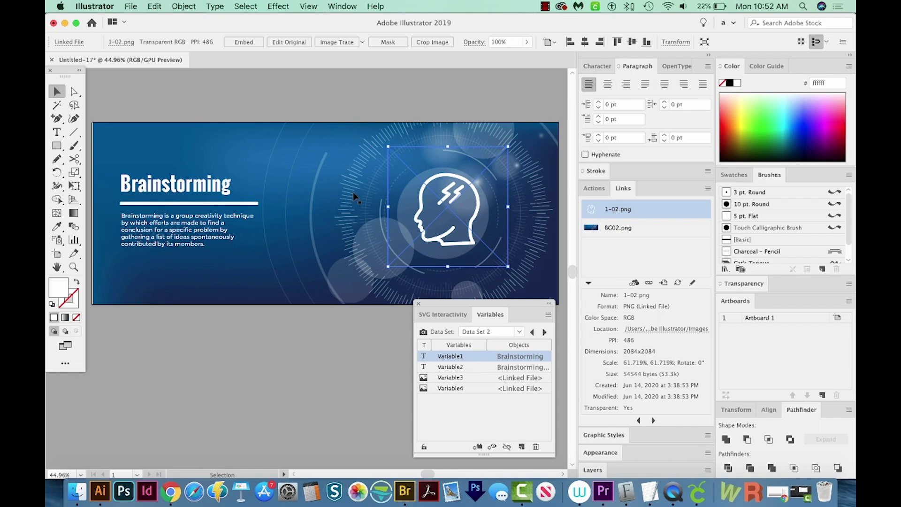
- Delete the old Action 2 from the Variable Data set in the Actions panel
{"action": "left_click", "coordinate": [593, 188]}
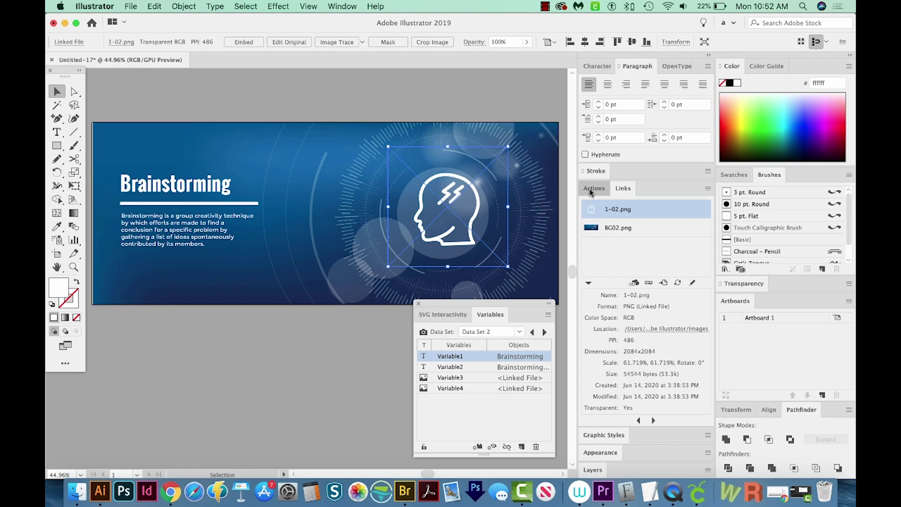
{"action": "left_click", "coordinate": [343, 6]}
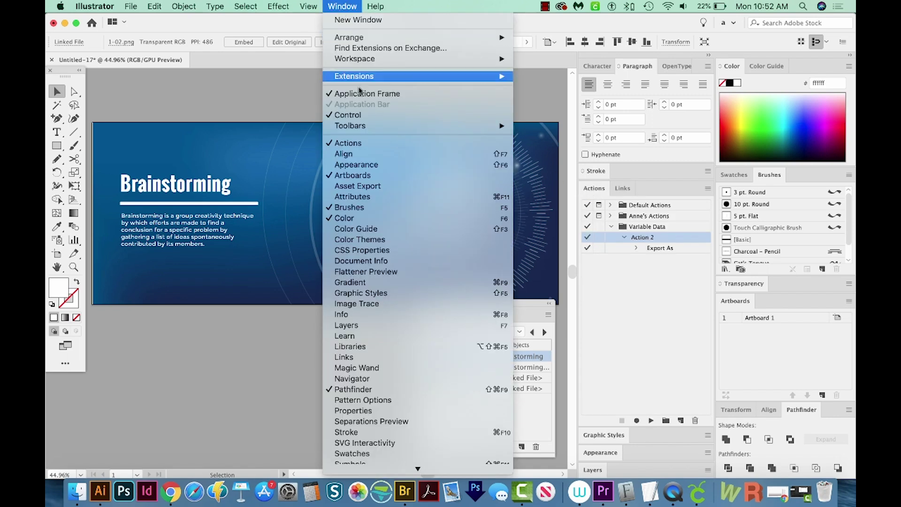
{"action": "left_click", "coordinate": [345, 151]}
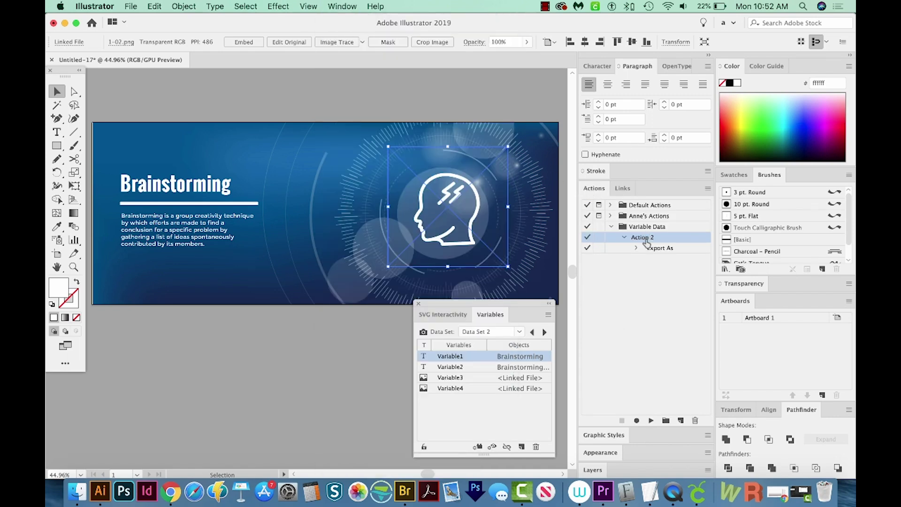
{"action": "left_click", "coordinate": [696, 421]}
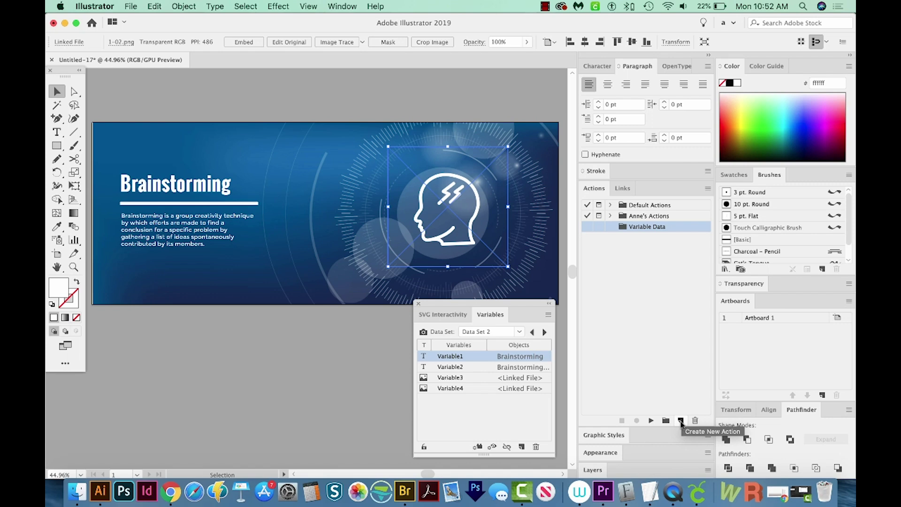
- Create a new Action 3 in Variable Data and start recording it
{"action": "left_click", "coordinate": [681, 420]}
{"action": "left_click", "coordinate": [200, 171]}
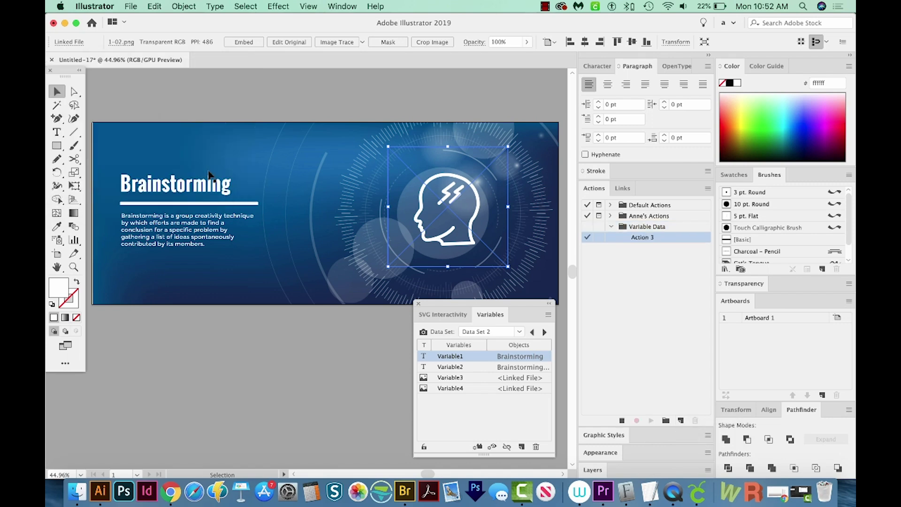
{"action": "left_click", "coordinate": [131, 7]}
- Export As PNG into a new Done folder with Use Artboards checked
{"action": "left_click", "coordinate": [131, 6]}
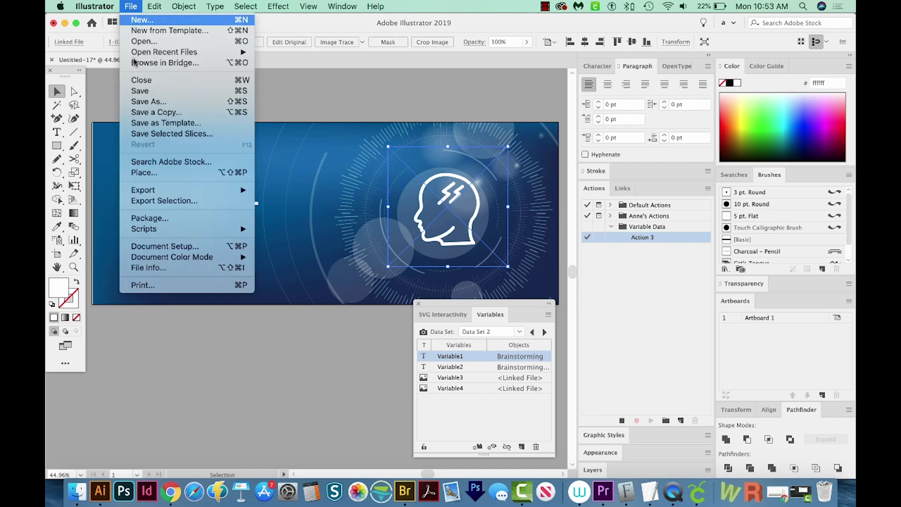
{"action": "left_click", "coordinate": [286, 200]}
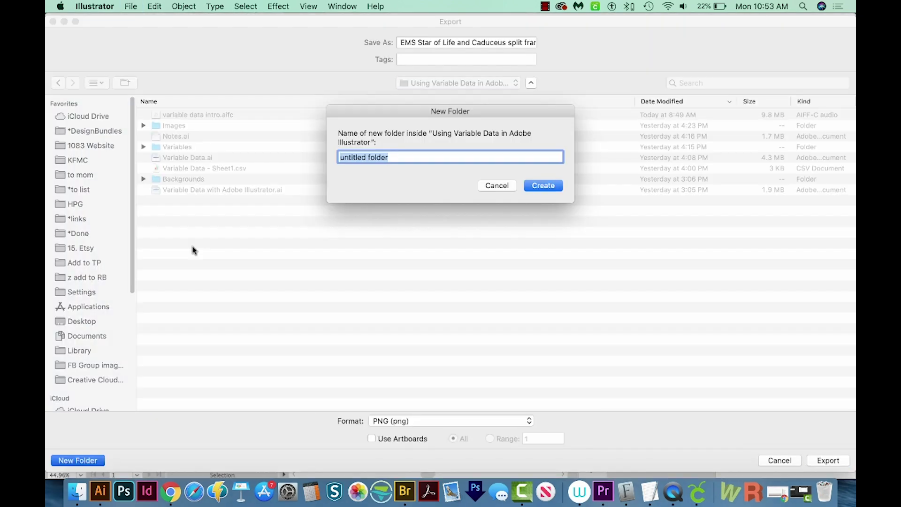
{"action": "type", "text": "Done"}
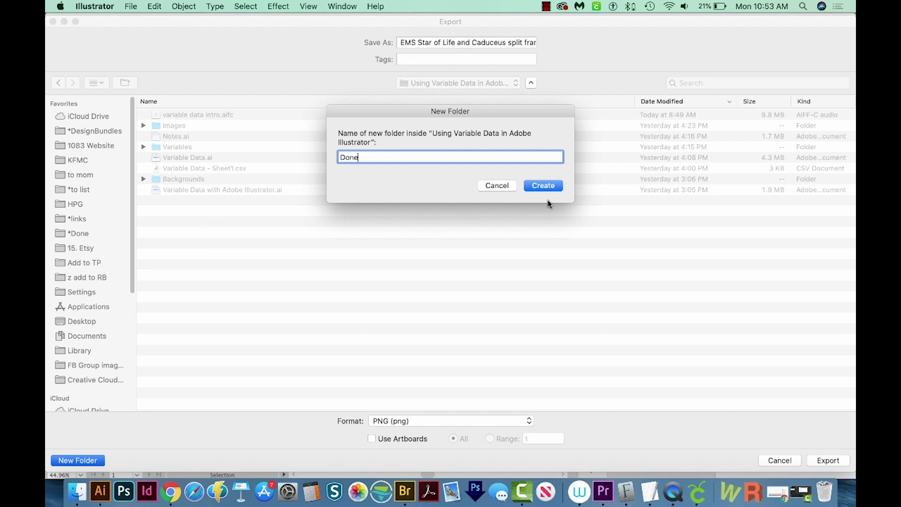
{"action": "left_click", "coordinate": [543, 185]}
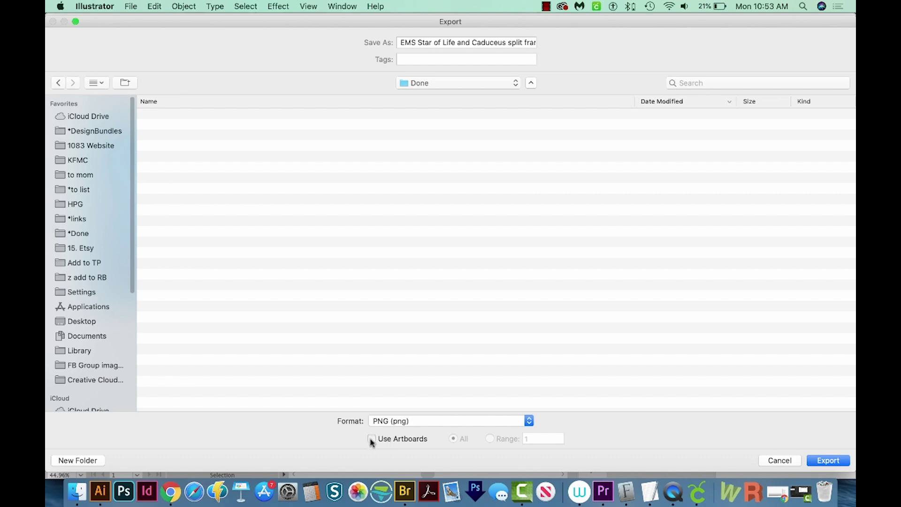
{"action": "left_click", "coordinate": [371, 439]}
{"action": "left_click", "coordinate": [828, 461]}
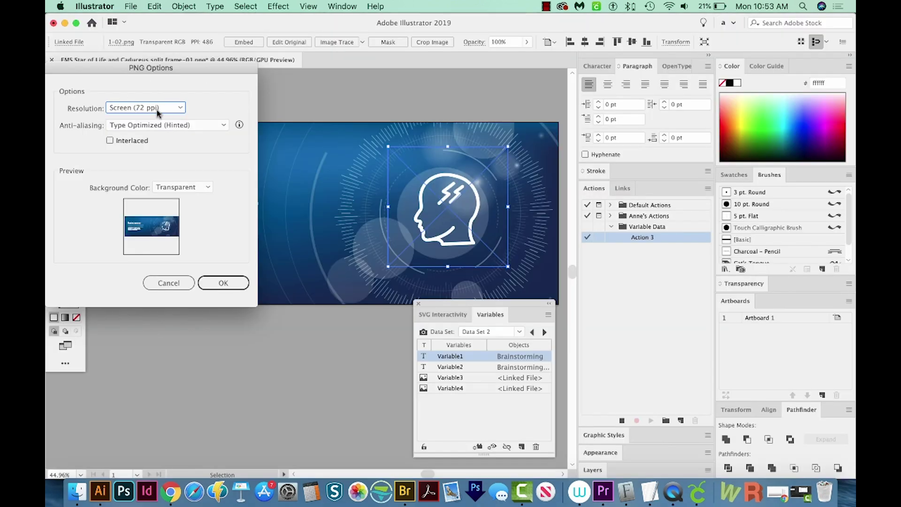
- Set the PNG background colour to White, accept, and stop recording Action 3
{"action": "left_click", "coordinate": [184, 187]}
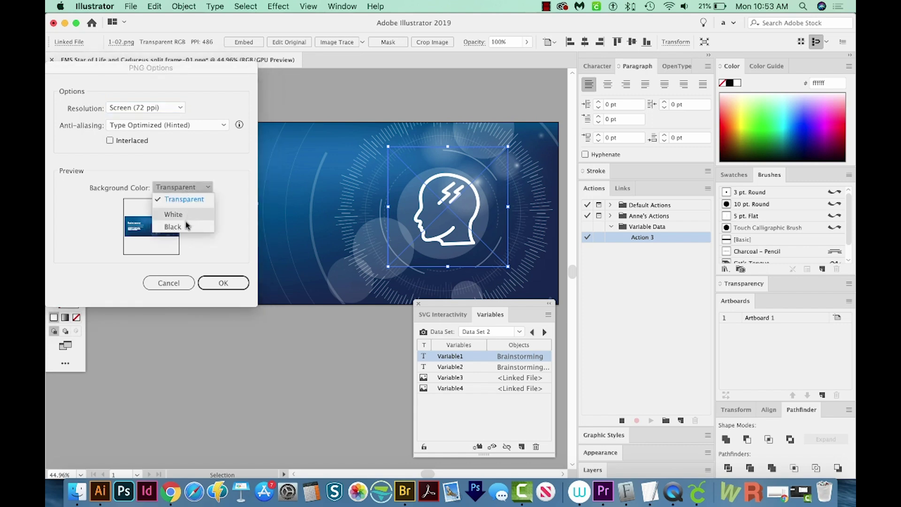
{"action": "left_click", "coordinate": [174, 214]}
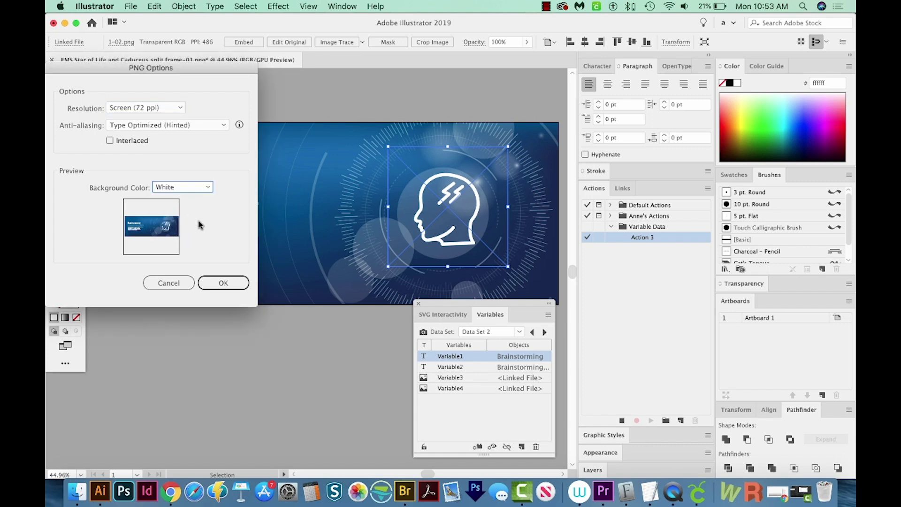
{"action": "left_click", "coordinate": [233, 282]}
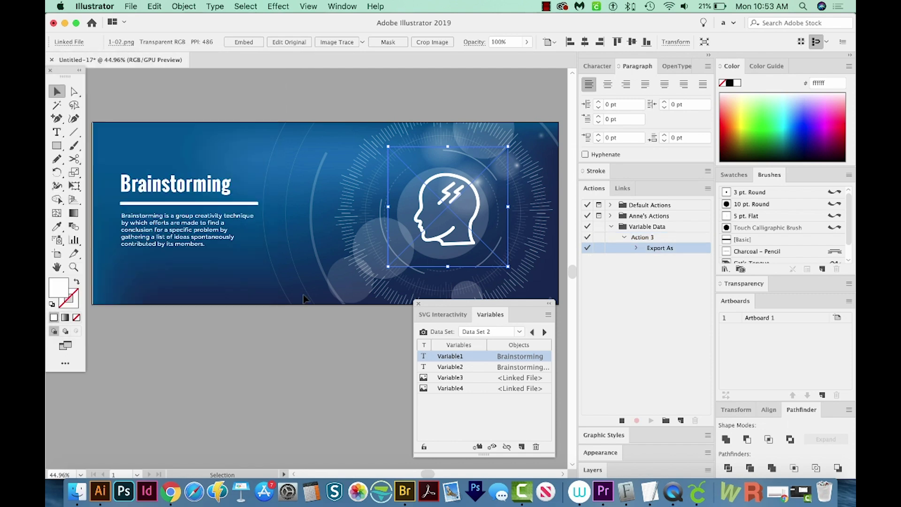
{"action": "left_click", "coordinate": [622, 421]}
- Start a Batch from the Actions panel menu with Action 3 and Data Sets as the source
{"action": "left_click", "coordinate": [708, 189]}
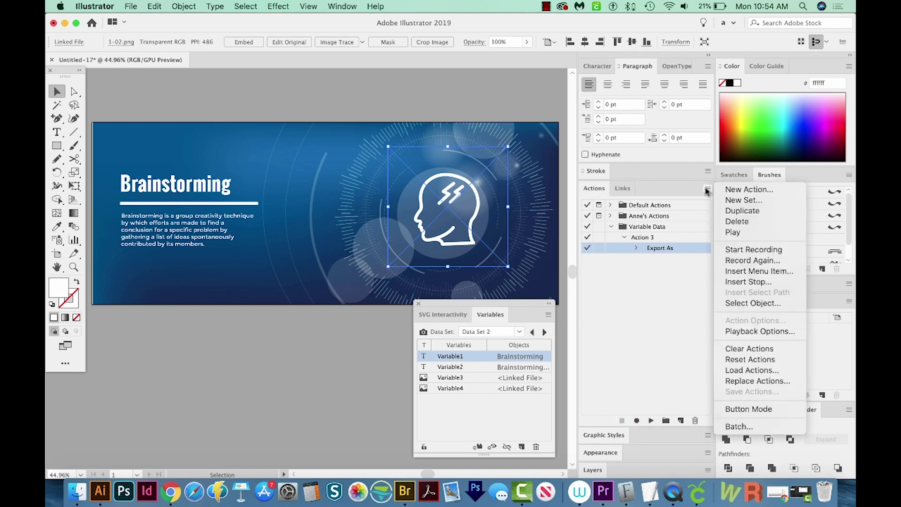
{"action": "left_click", "coordinate": [739, 427]}
{"action": "left_click_drag", "start_coordinate": [748, 108], "coordinate": [415, 56]}
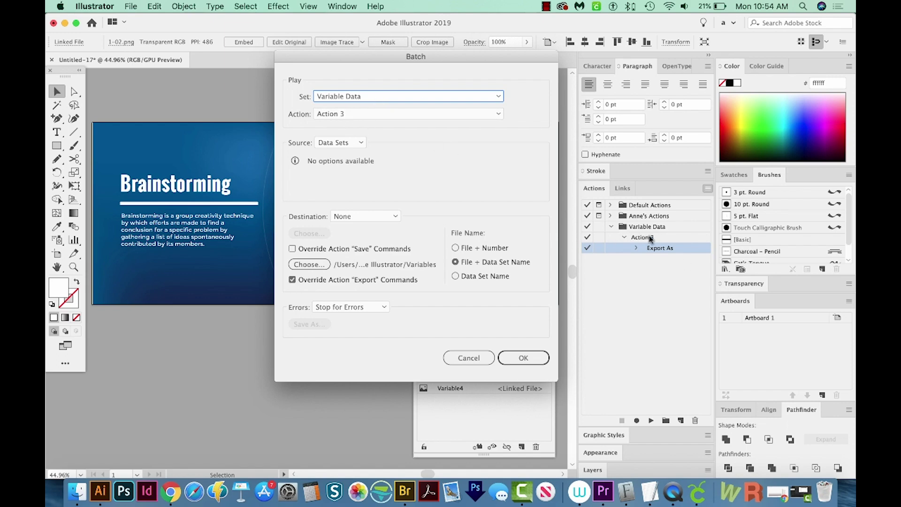
{"action": "left_click", "coordinate": [352, 143]}
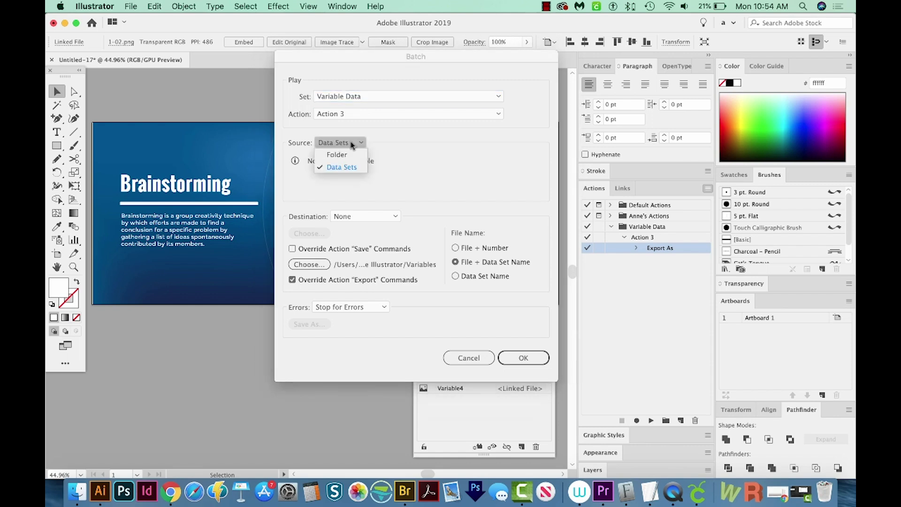
{"action": "left_click", "coordinate": [346, 166]}
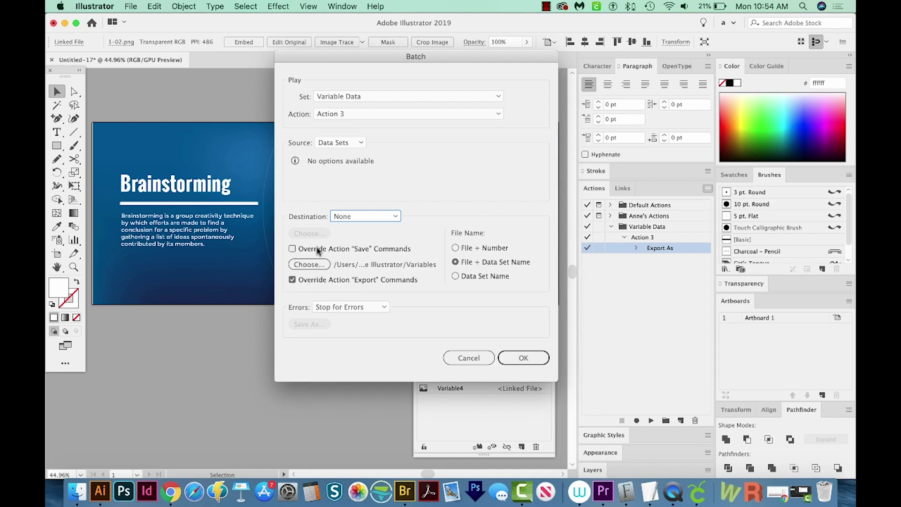
- Override the action's export to the Done folder and run the batch over all data sets
{"action": "left_click", "coordinate": [292, 248]}
{"action": "left_click", "coordinate": [308, 266]}
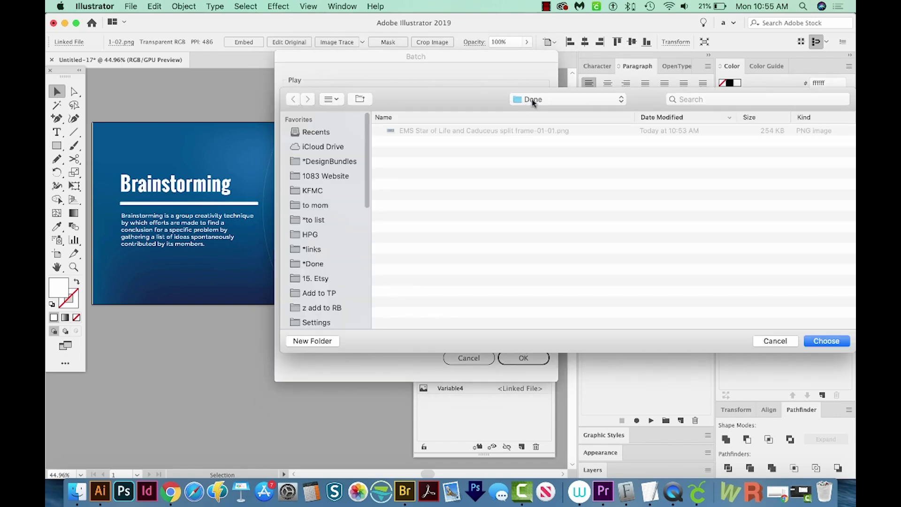
{"action": "left_click", "coordinate": [825, 340]}
{"action": "left_click", "coordinate": [455, 262]}
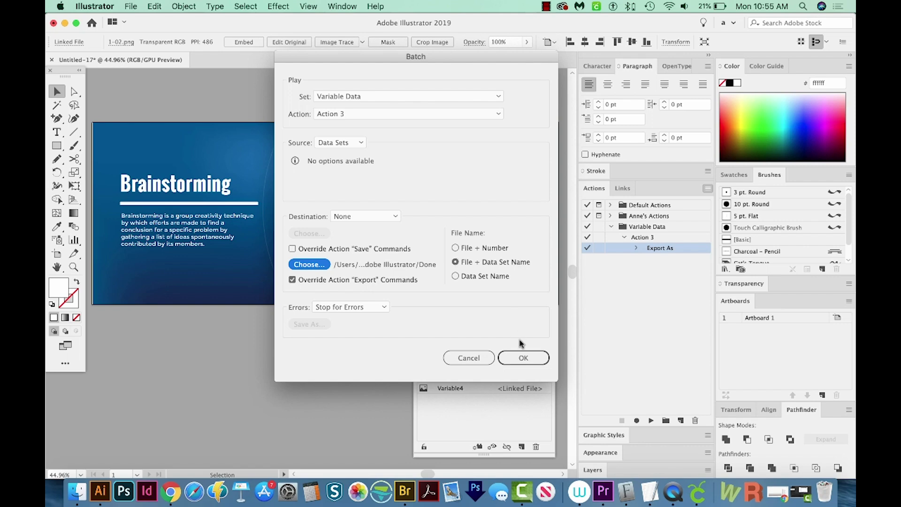
{"action": "left_click", "coordinate": [523, 357]}
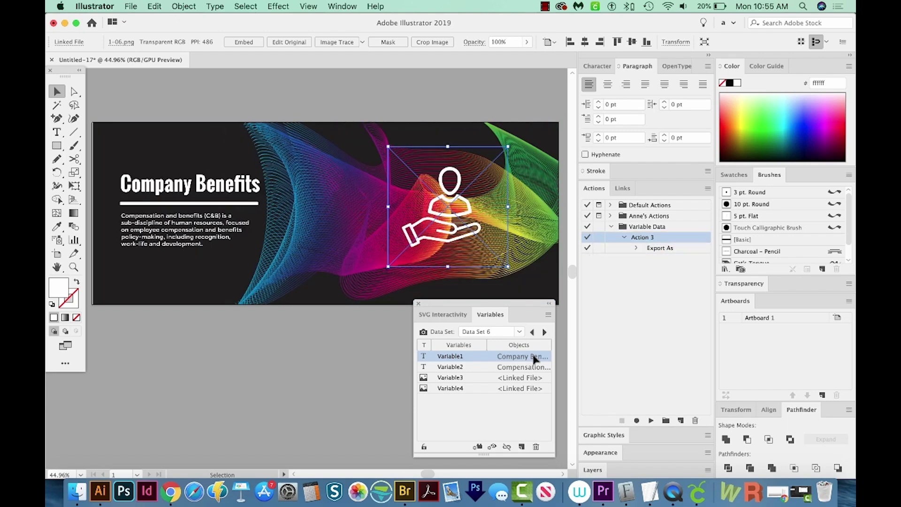
- Switch to Finder and select the Data Set 1 banner inside the Done folder
{"action": "left_click", "coordinate": [78, 491]}
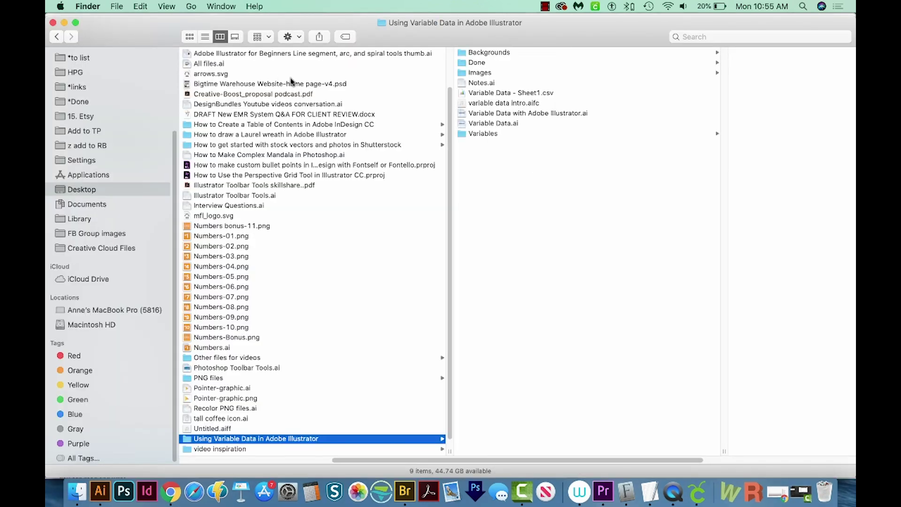
{"action": "left_click", "coordinate": [477, 62]}
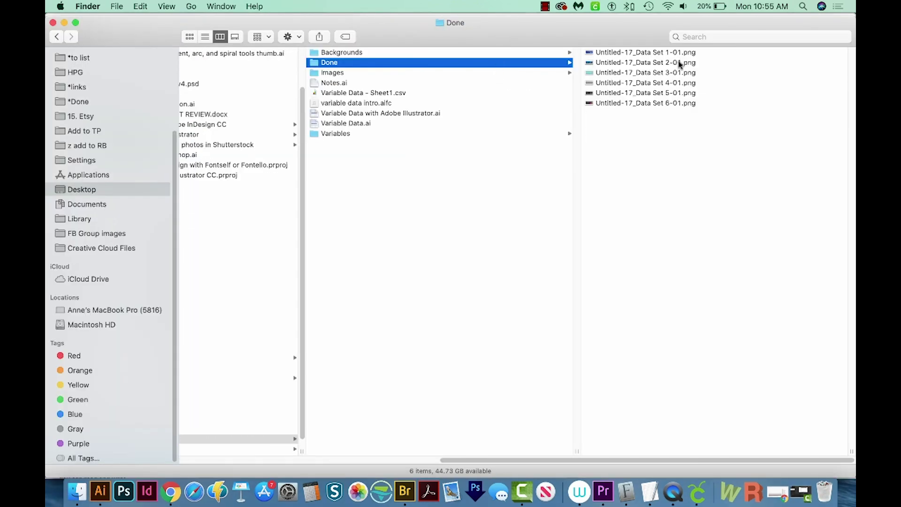
{"action": "left_click", "coordinate": [707, 52]}
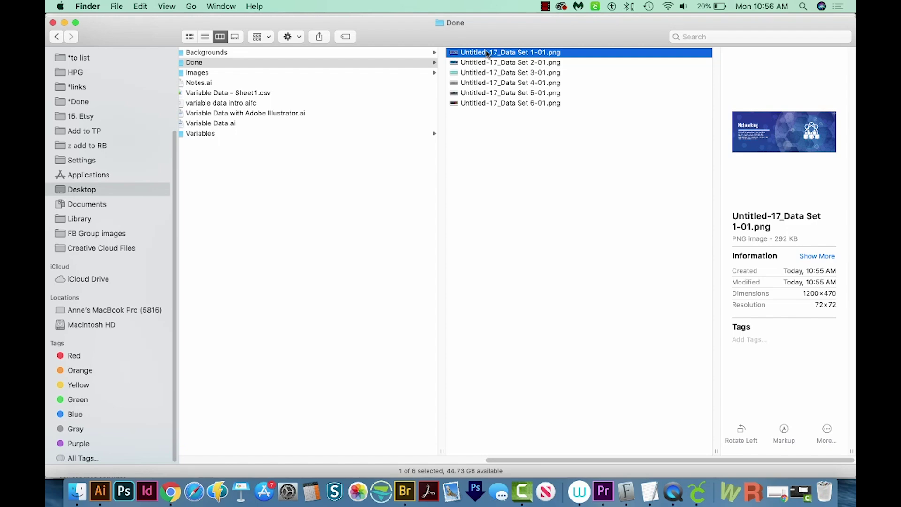
- Quick Look through the exported banners with arrow keys, ending on Data Set 6
{"action": "key", "text": "space"}
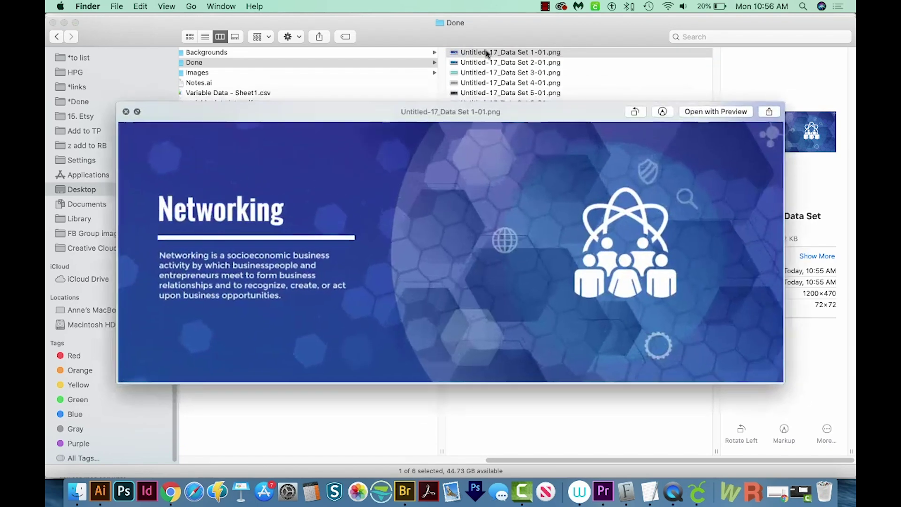
{"action": "key", "text": "Down"}
{"action": "key", "text": "Down"}
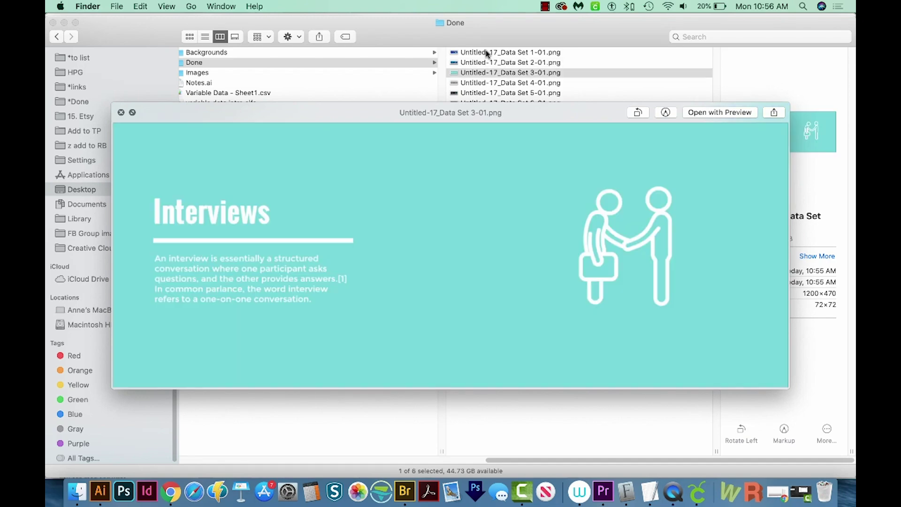
{"action": "key", "text": "Down"}
{"action": "key", "text": "Down"}
{"action": "key", "text": "Down"}
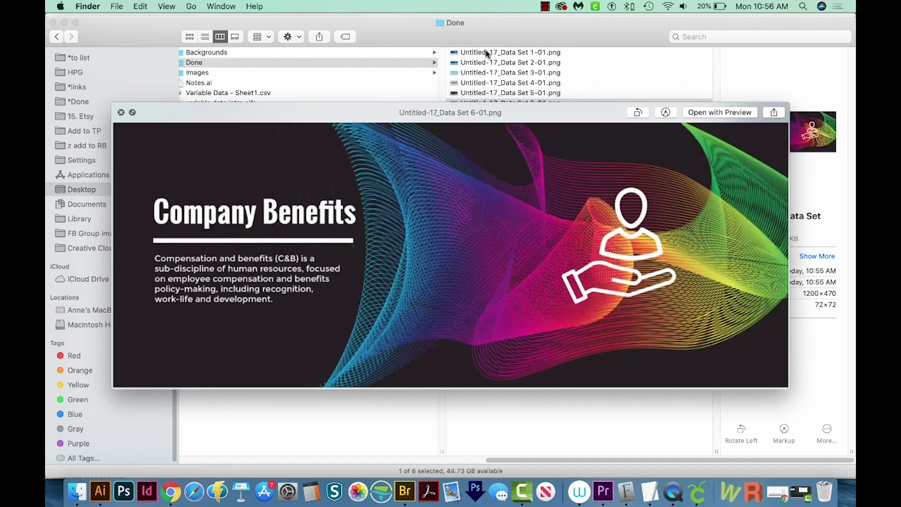
{"action": "key", "text": "Up"}
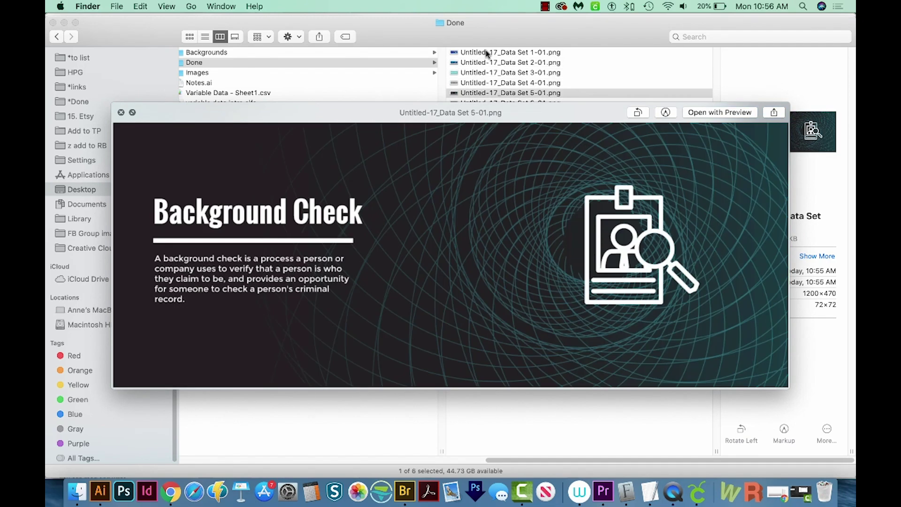
{"action": "key", "text": "space"}
{"action": "left_click", "coordinate": [538, 104]}
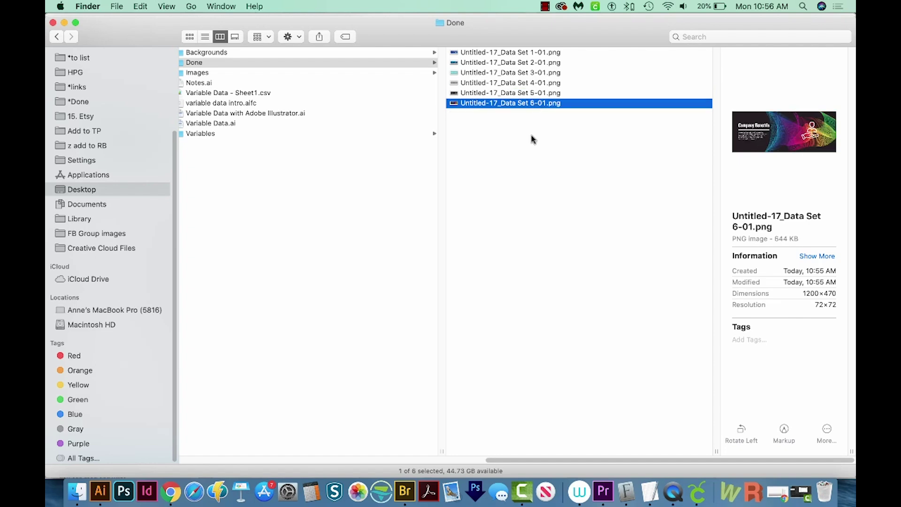